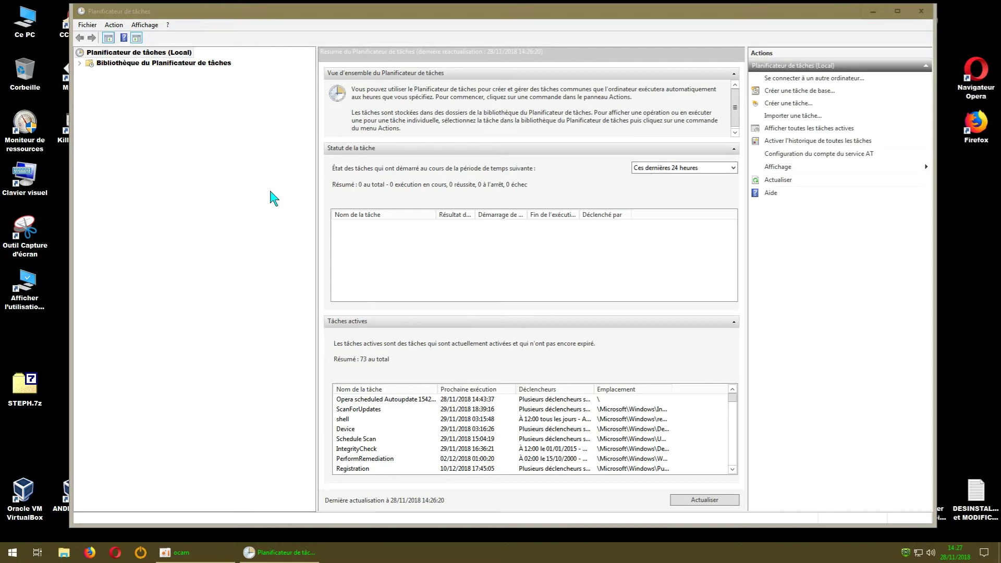
{"action": "left_click_drag", "start_coordinate": [398, 17], "coordinate": [366, 18]}
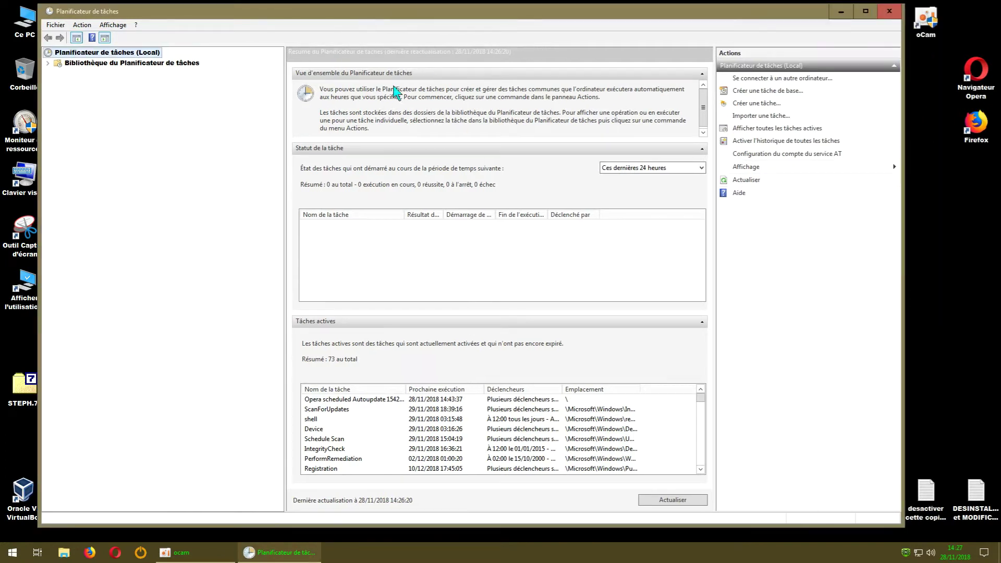
{"action": "left_click_drag", "start_coordinate": [628, 17], "coordinate": [668, 16]}
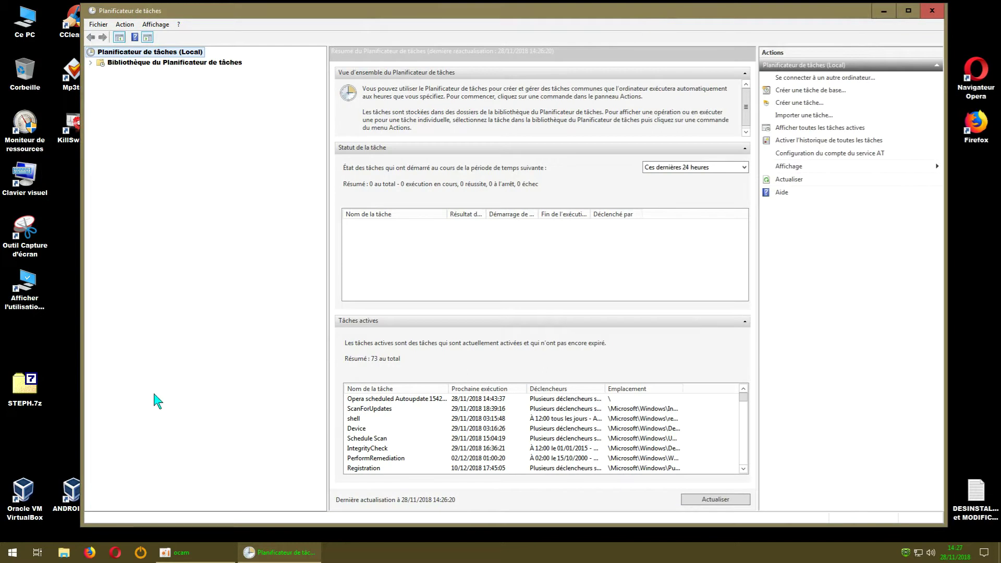
{"action": "left_click", "coordinate": [13, 553]}
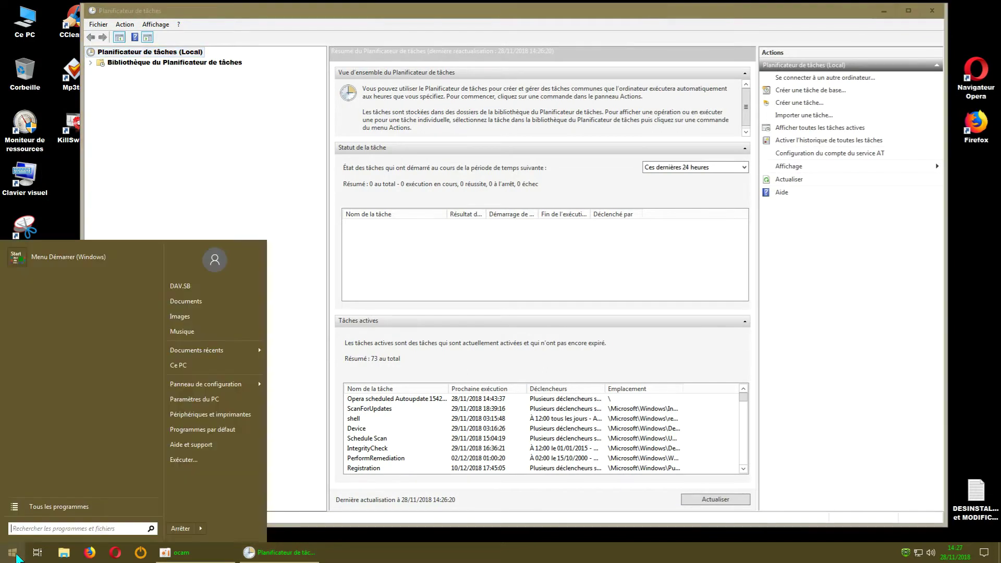
{"action": "mouse_move", "coordinate": [189, 379]}
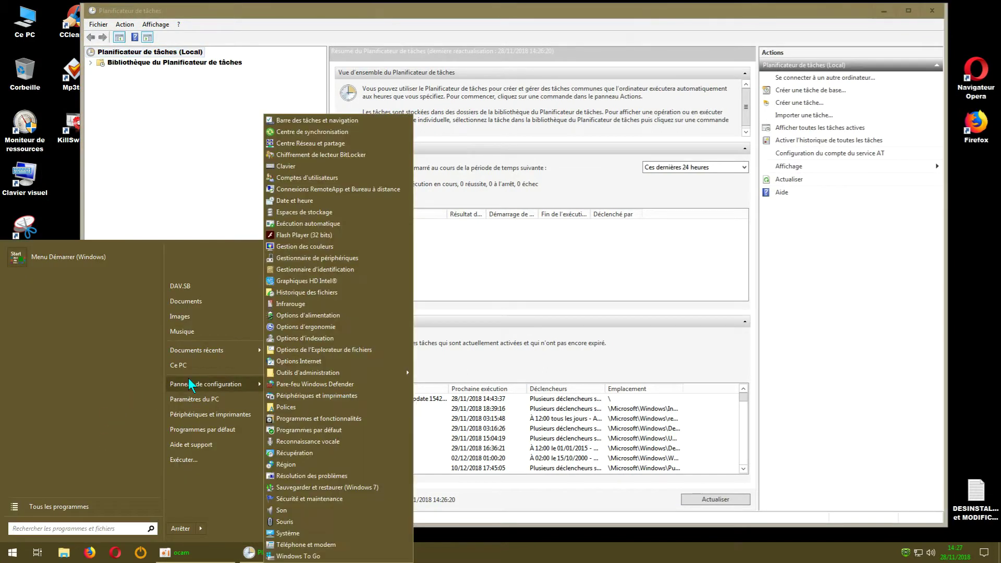
{"action": "mouse_move", "coordinate": [318, 372]}
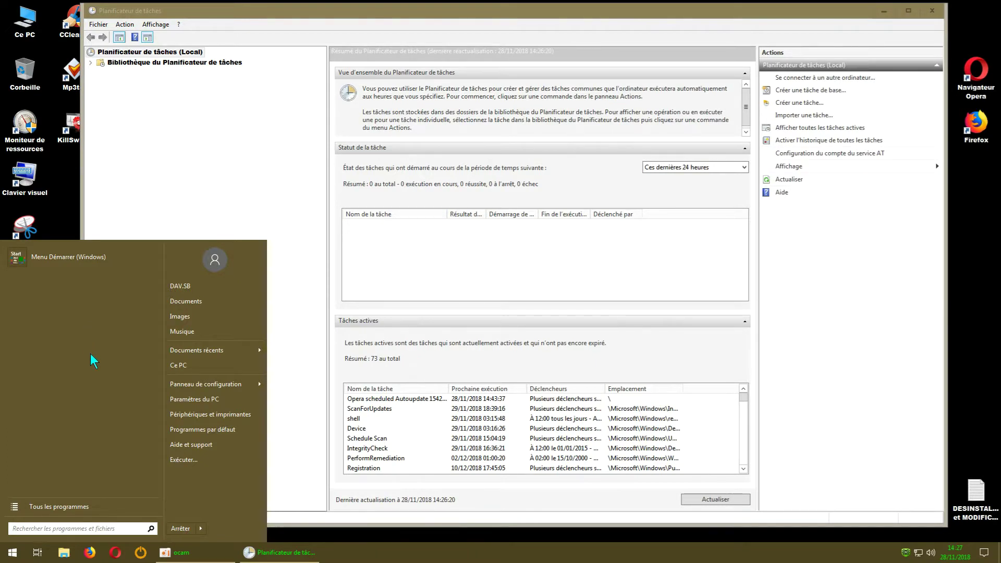
{"action": "left_click", "coordinate": [78, 505]}
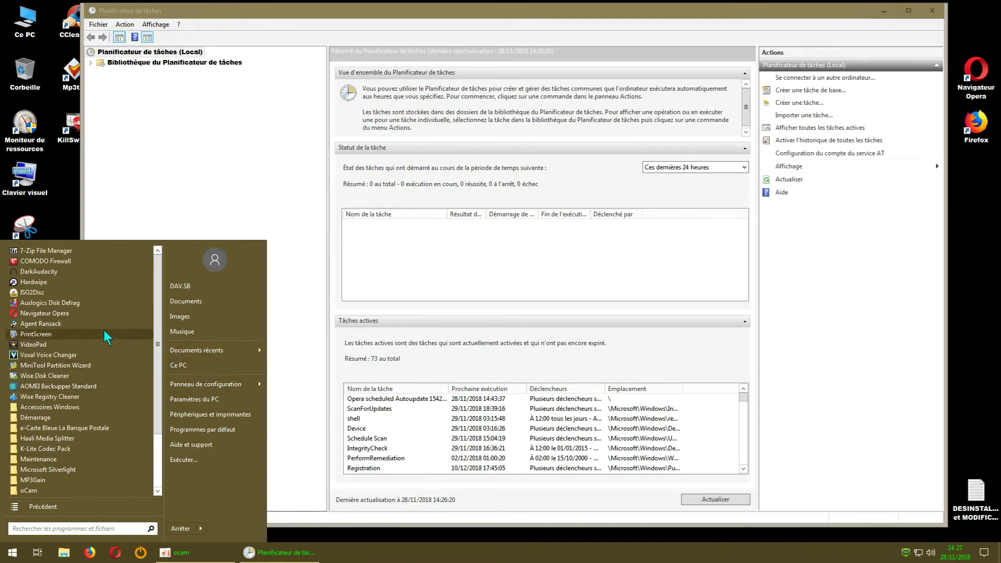
{"action": "left_click", "coordinate": [223, 147]}
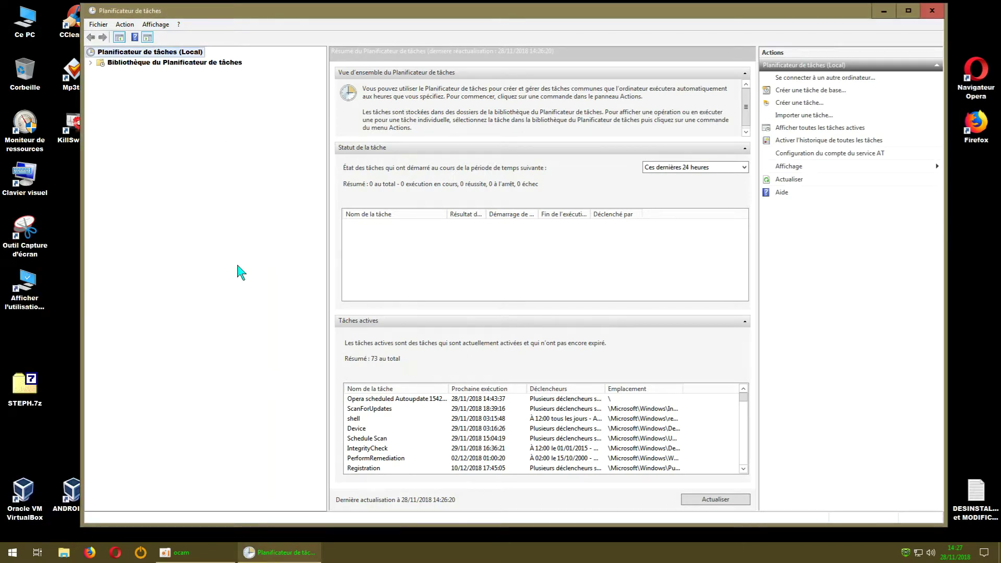
Expand the task library down to Microsoft > Windows and open the WindowsUpdate folder.
{"action": "left_click", "coordinate": [91, 64]}
{"action": "left_click", "coordinate": [101, 94]}
{"action": "left_click", "coordinate": [110, 105]}
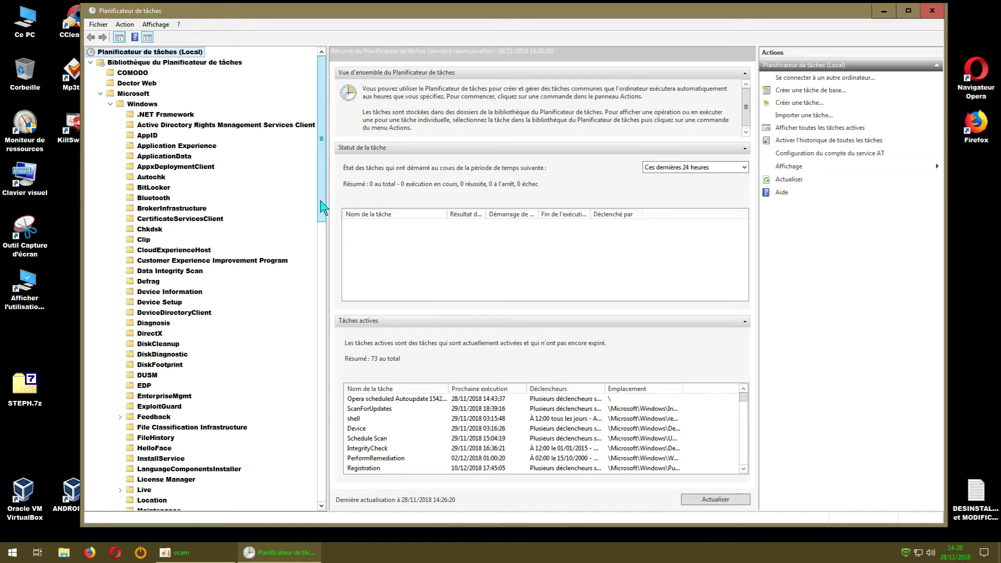
{"action": "left_click_drag", "start_coordinate": [321, 201], "coordinate": [320, 485]}
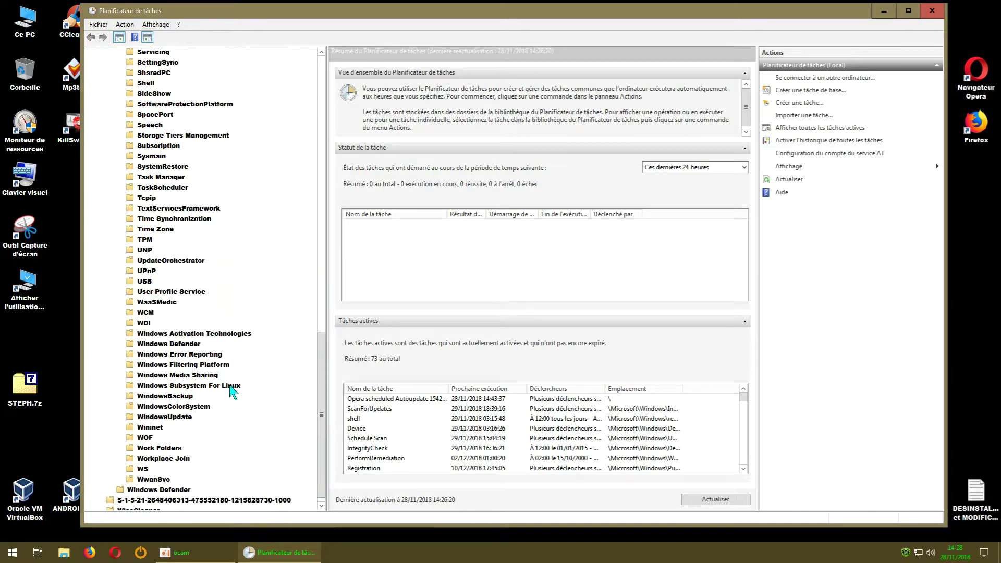
{"action": "left_click", "coordinate": [173, 419]}
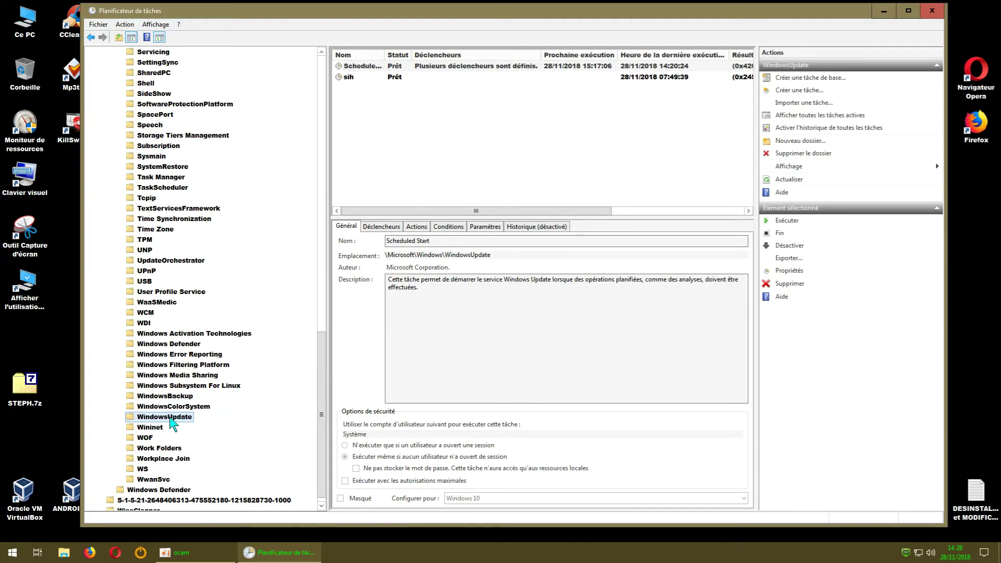
Check the tasks in the UpdateOrchestrator and UNP folders, then return to the WindowsUpdate folder.
{"action": "mouse_move", "coordinate": [321, 398]}
{"action": "left_mouse_down"}
{"action": "mouse_move", "coordinate": [328, 316]}
{"action": "mouse_move", "coordinate": [323, 412]}
{"action": "left_mouse_up"}
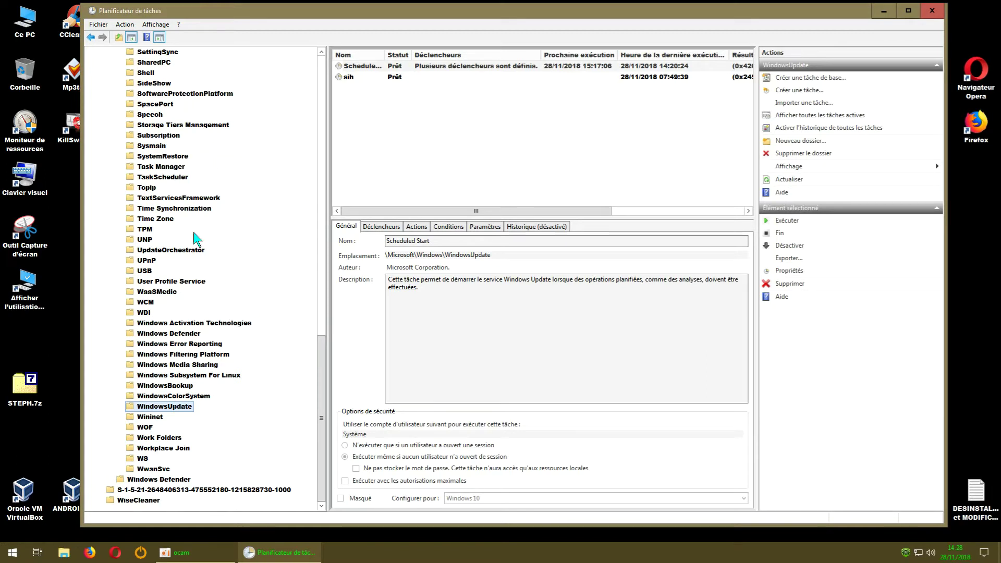
{"action": "left_click", "coordinate": [159, 250]}
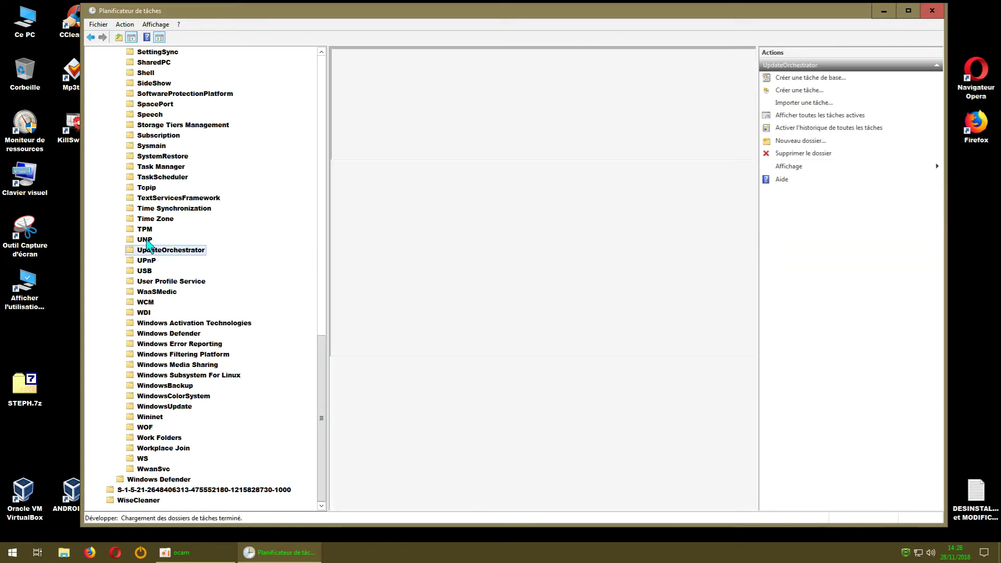
{"action": "left_click", "coordinate": [147, 239]}
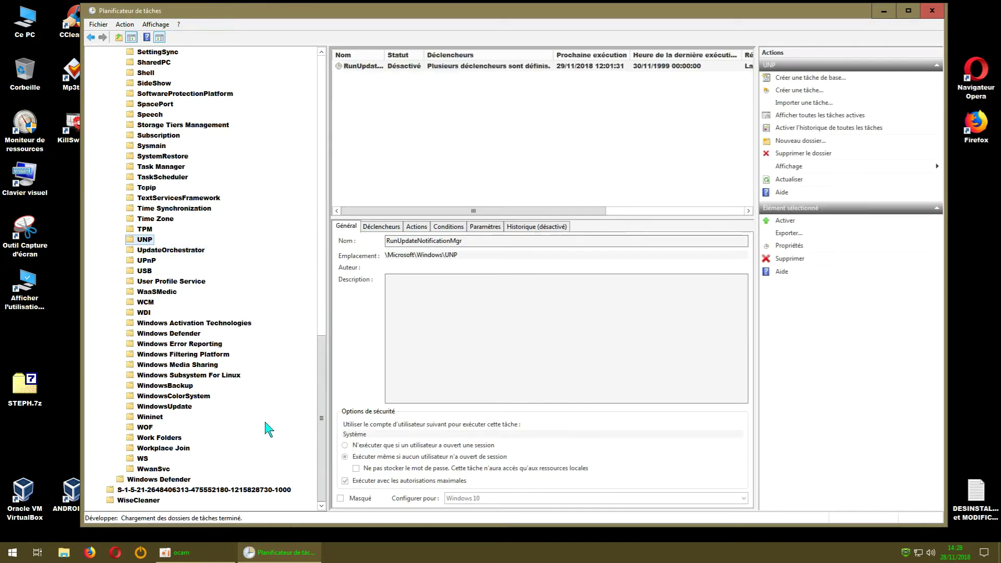
{"action": "left_click", "coordinate": [178, 406]}
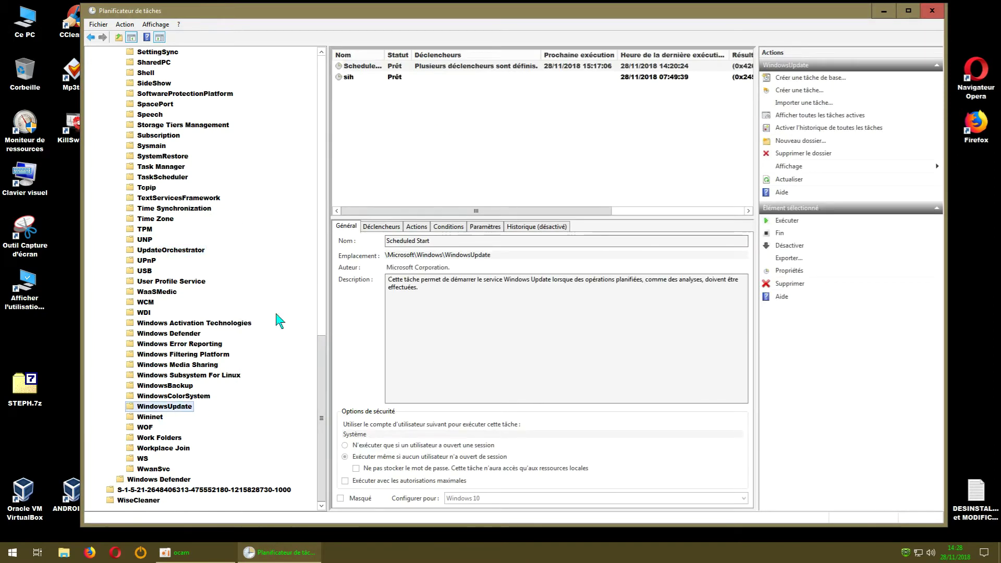
Examine the status and descriptions of the Scheduled Start and sih tasks, widening the task list area.
{"action": "left_click", "coordinate": [394, 78]}
{"action": "left_click", "coordinate": [395, 66]}
{"action": "left_click", "coordinate": [396, 77]}
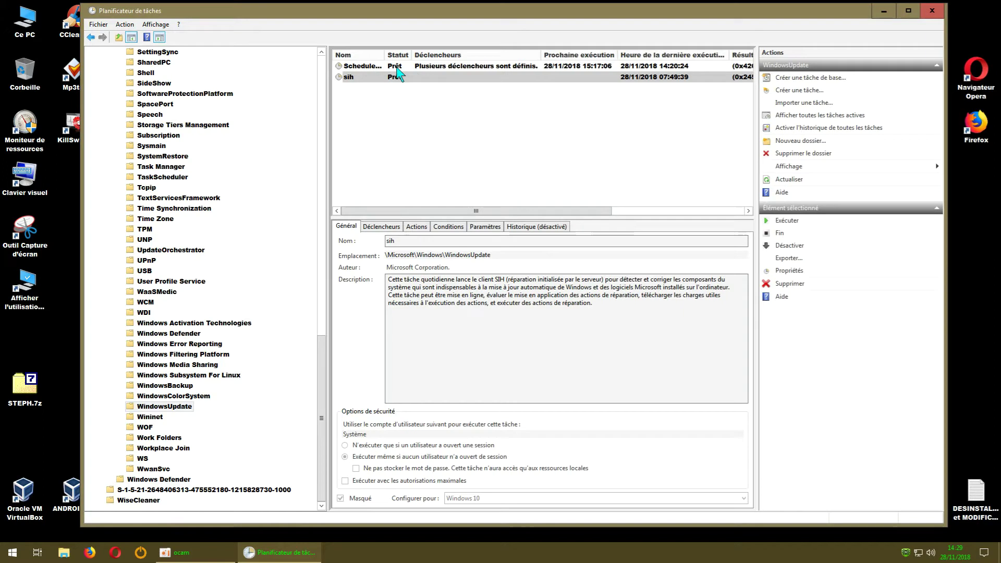
{"action": "left_click", "coordinate": [395, 68]}
{"action": "left_click", "coordinate": [399, 78]}
{"action": "left_click_drag", "start_coordinate": [315, 332], "coordinate": [289, 332]}
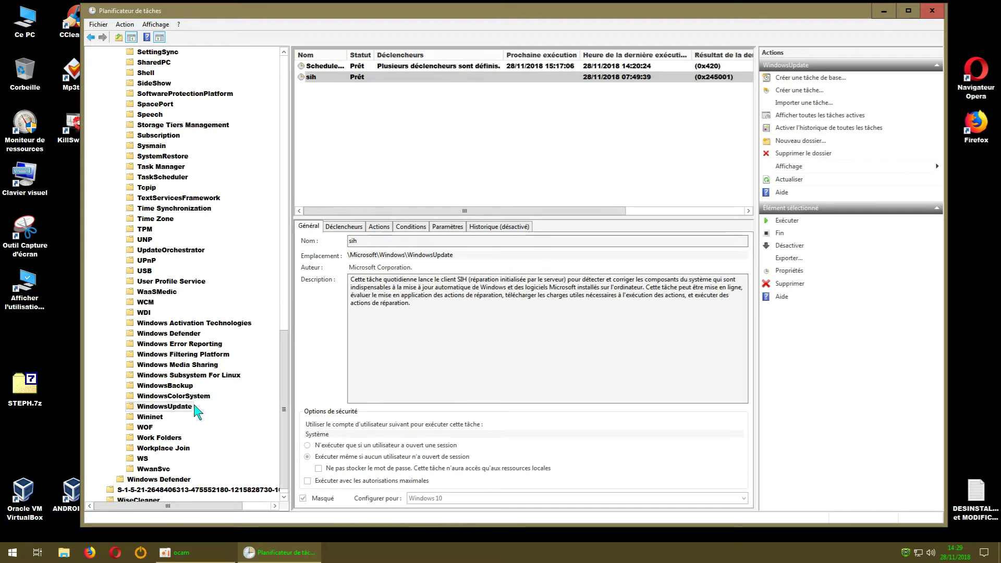
{"action": "left_click", "coordinate": [360, 67]}
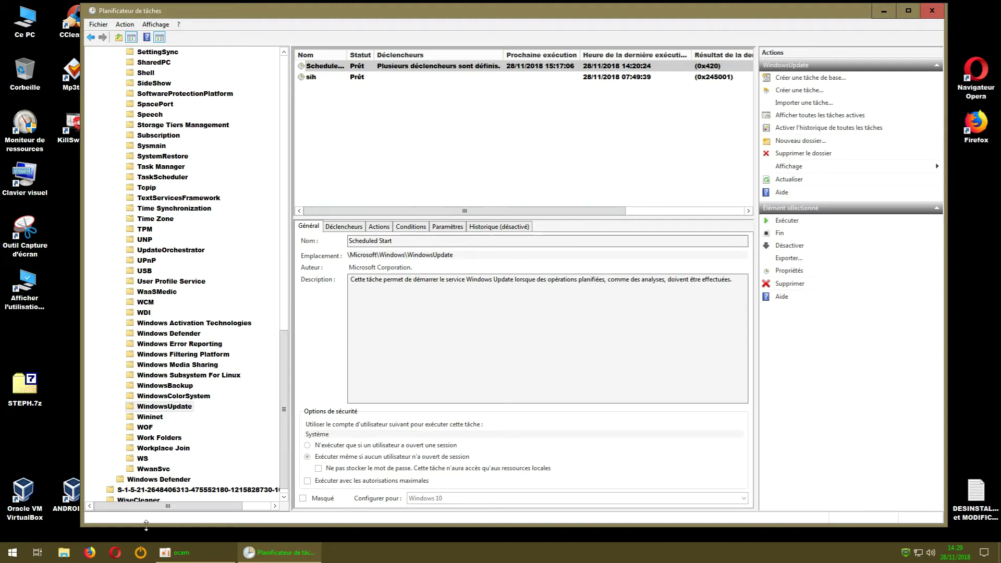
Switch to File Explorer and delete Scheduled Start.xml and sih.xml from Documents > TACHES > WIN UPDATE.
{"action": "left_click", "coordinate": [65, 552]}
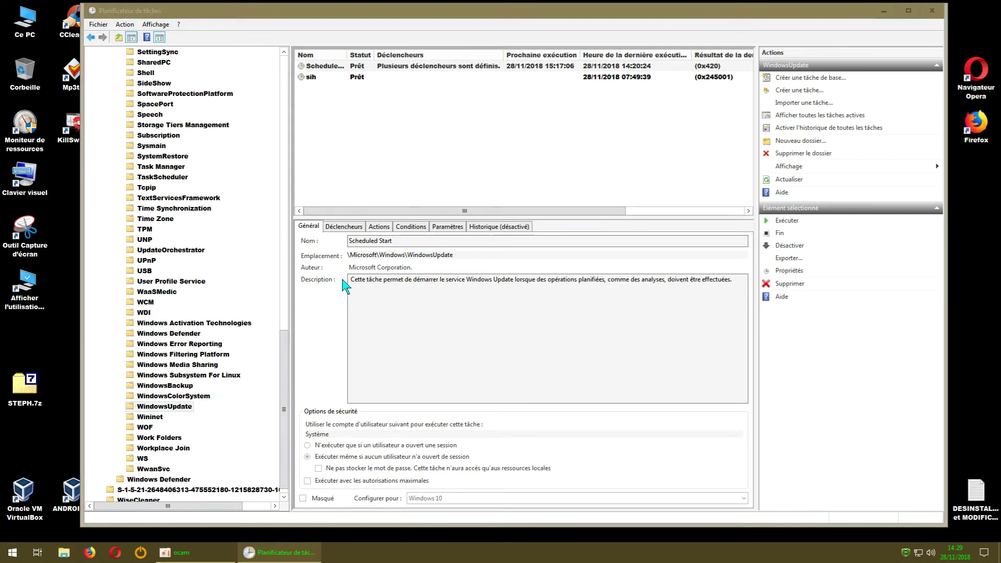
{"action": "double_click", "coordinate": [276, 104]}
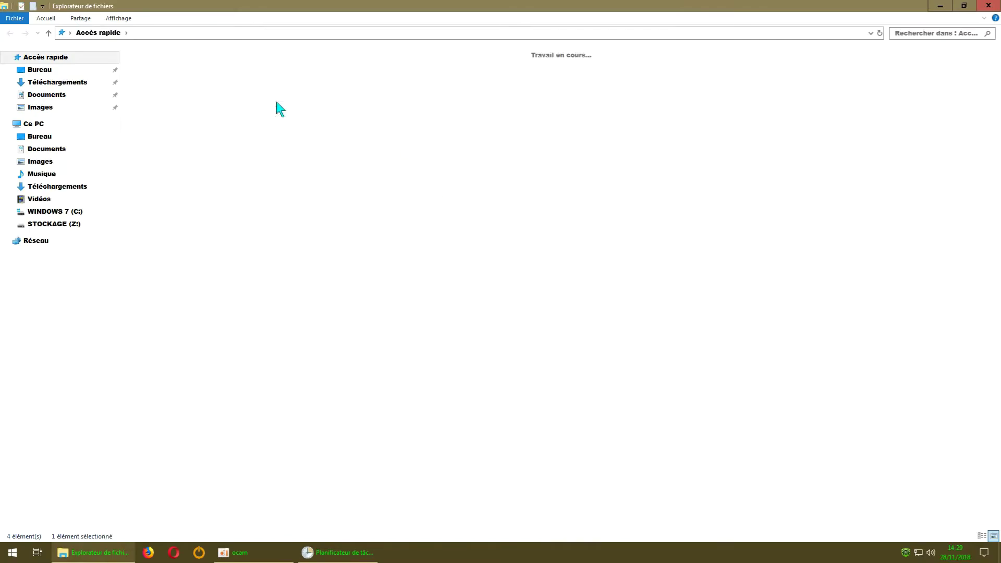
{"action": "double_click", "coordinate": [214, 97]}
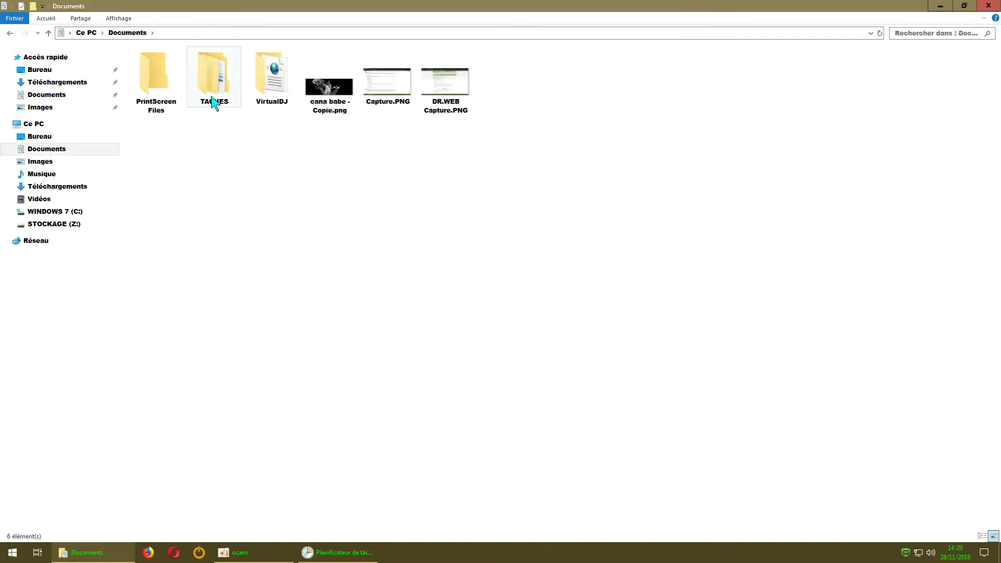
{"action": "double_click", "coordinate": [167, 67]}
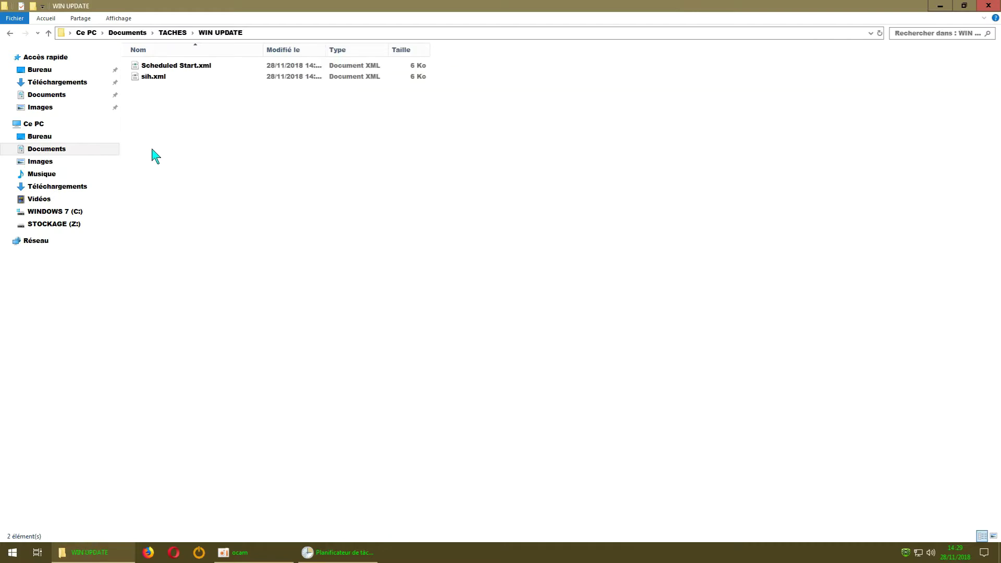
{"action": "left_click_drag", "start_coordinate": [155, 106], "coordinate": [163, 66]}
{"action": "right_click", "coordinate": [163, 66]}
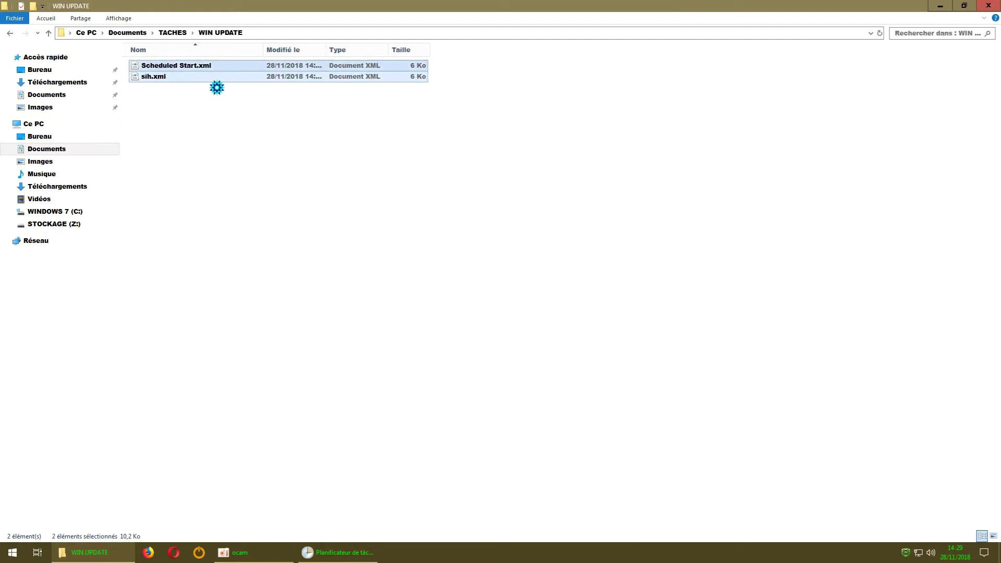
{"action": "left_click", "coordinate": [211, 217]}
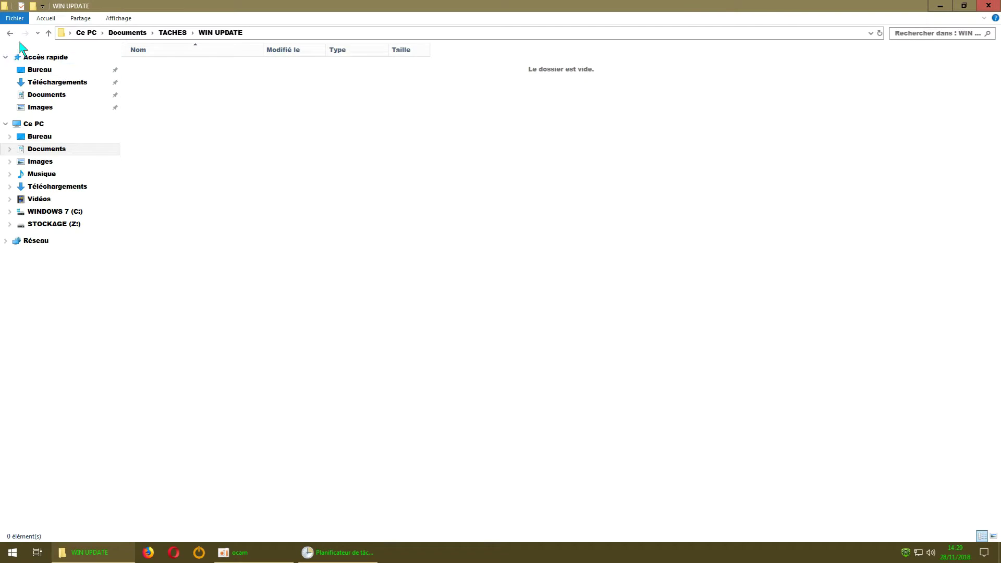
Review the TACHES folder in Documents and its WIN UPDATE subfolder, then close File Explorer.
{"action": "left_click", "coordinate": [9, 34]}
{"action": "left_click", "coordinate": [9, 33]}
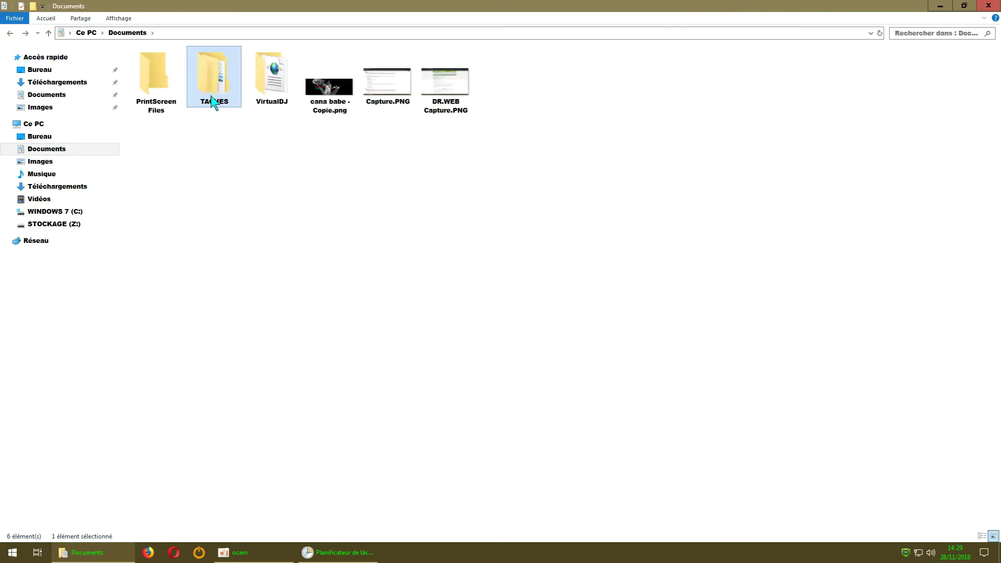
{"action": "mouse_move", "coordinate": [212, 102]}
{"action": "double_click", "coordinate": [222, 101]}
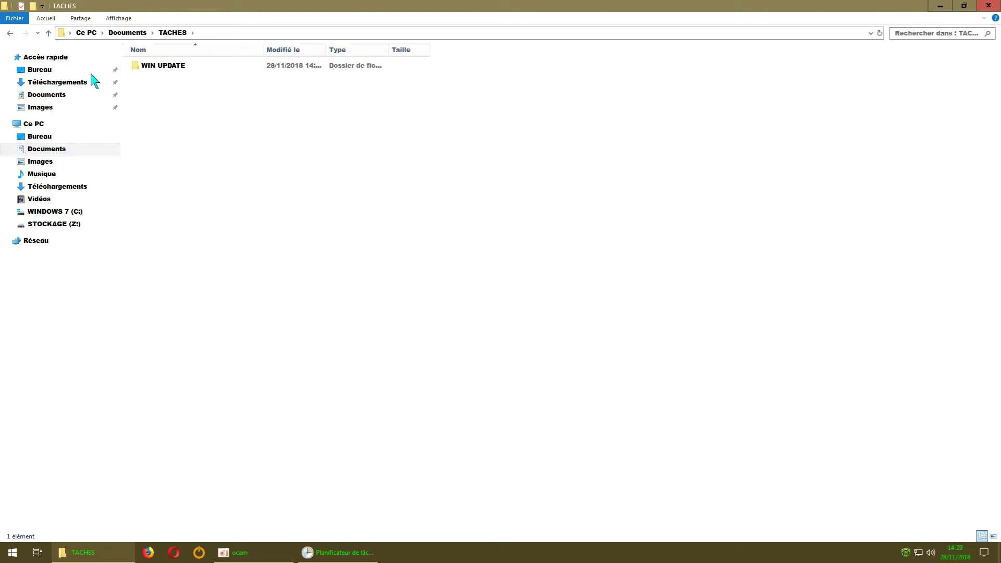
{"action": "left_click", "coordinate": [10, 37]}
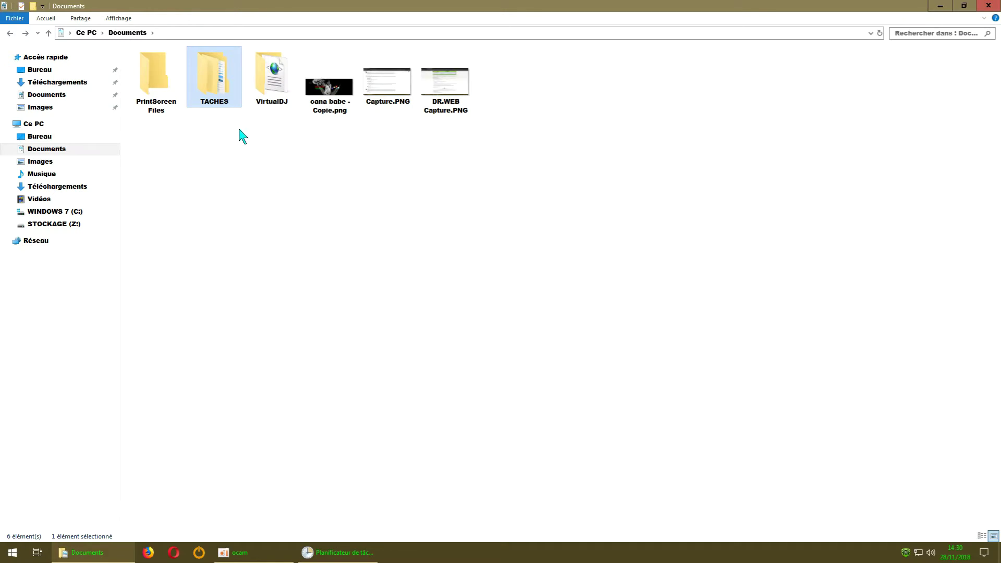
{"action": "double_click", "coordinate": [215, 99]}
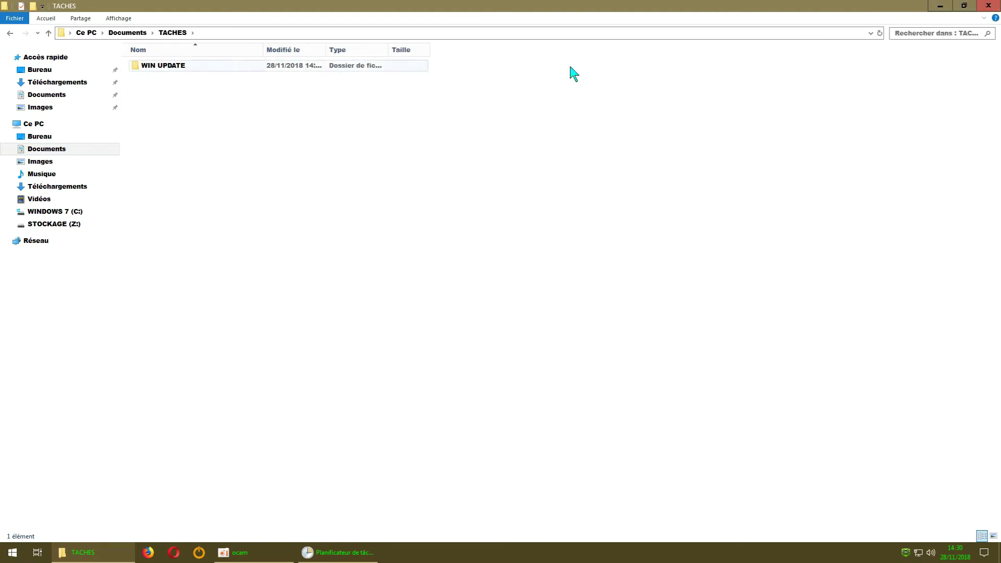
{"action": "left_click", "coordinate": [987, 6]}
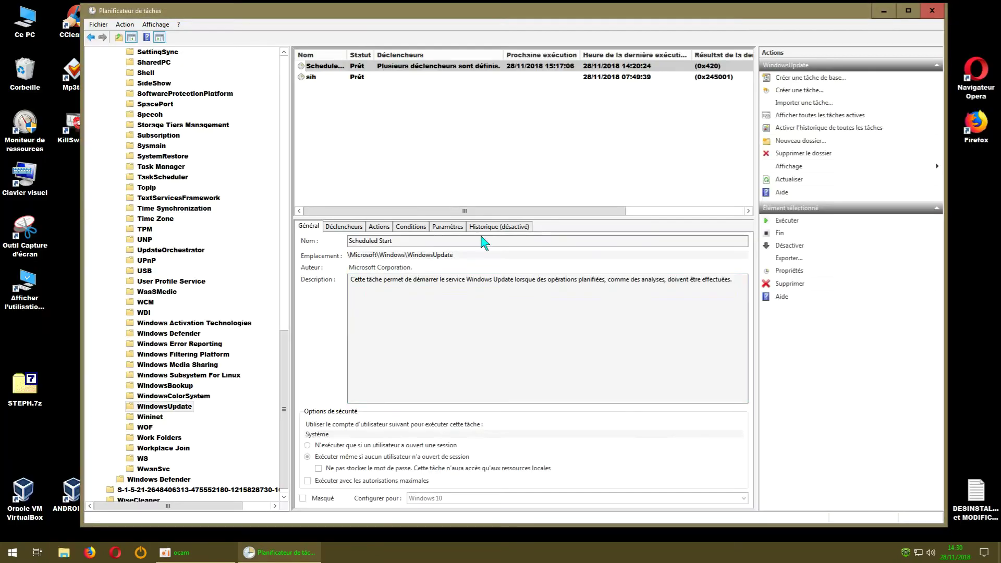
{"action": "left_click", "coordinate": [189, 408]}
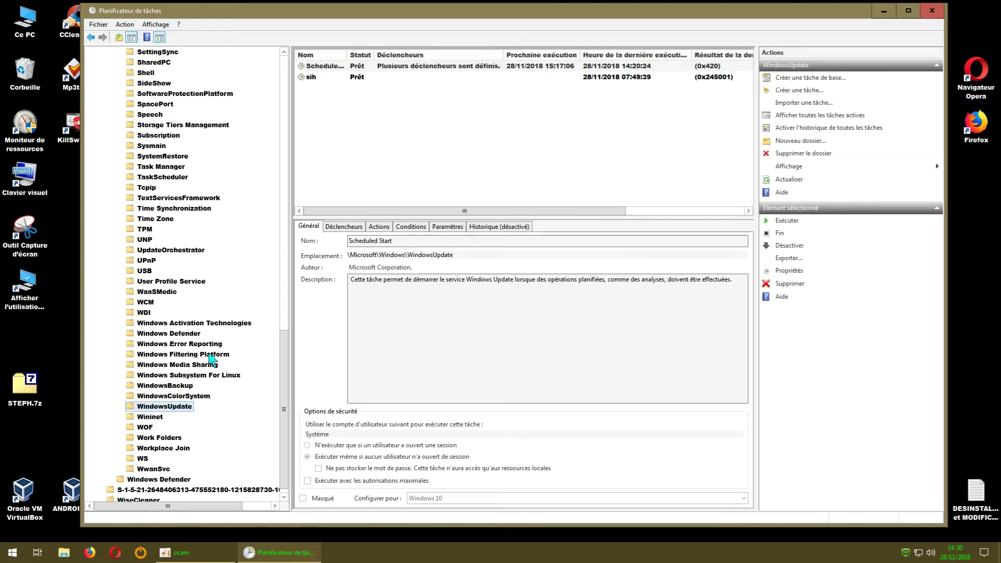
{"action": "left_click", "coordinate": [210, 324]}
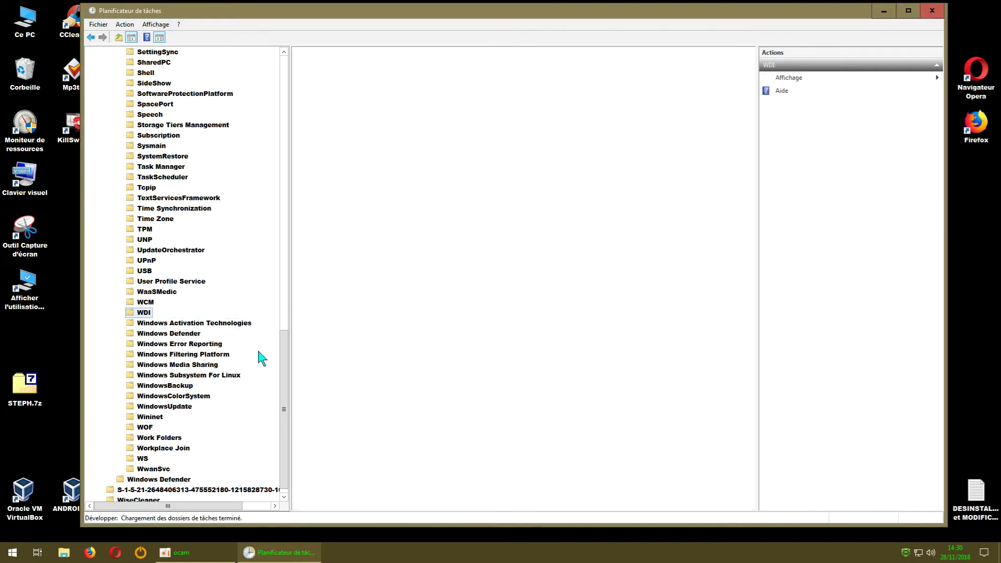
{"action": "left_click", "coordinate": [186, 408]}
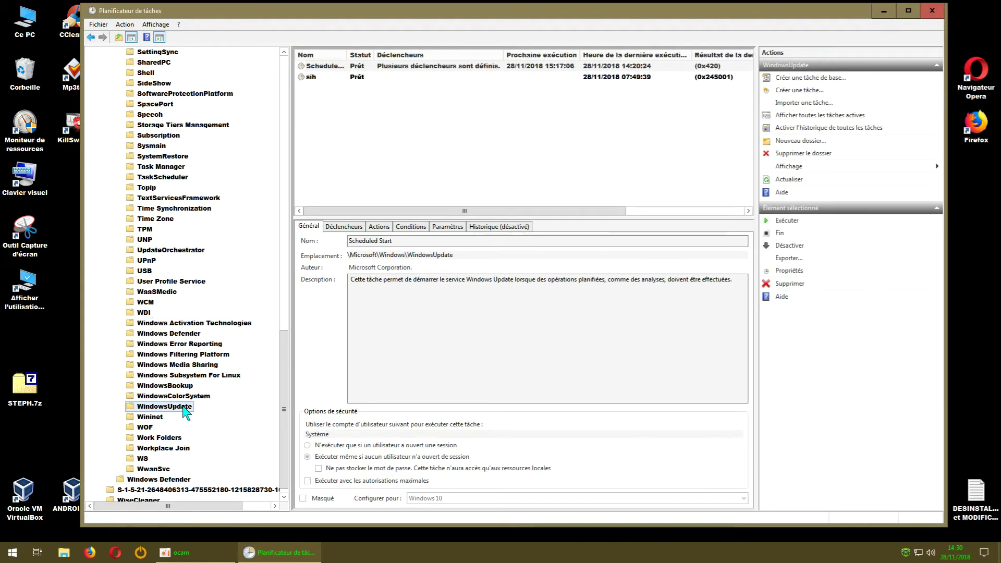
Export the Scheduled Start task as Scheduled Start.xml into Documents > TACHES > WIN UPDATE.
{"action": "right_click", "coordinate": [363, 69]}
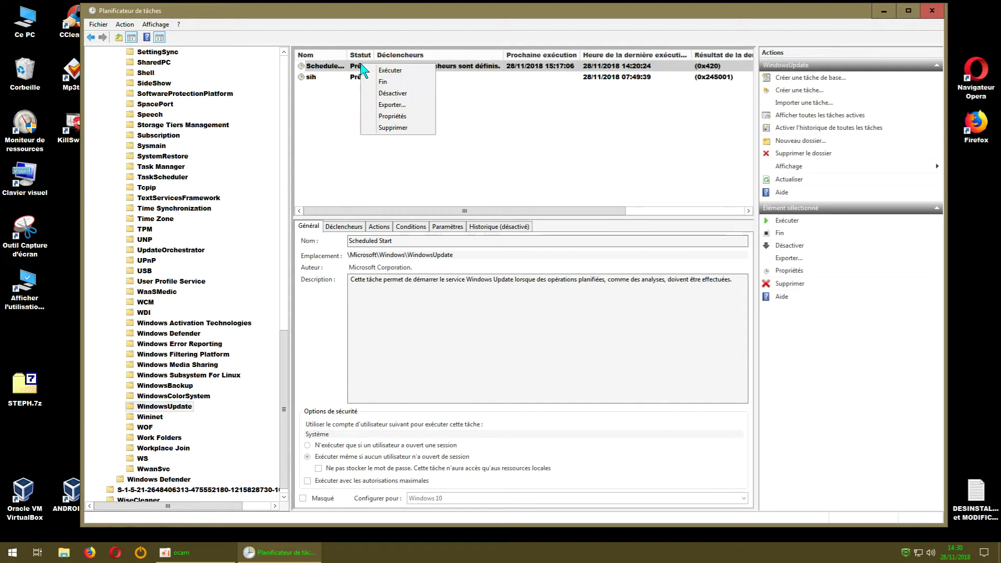
{"action": "left_click", "coordinate": [396, 104]}
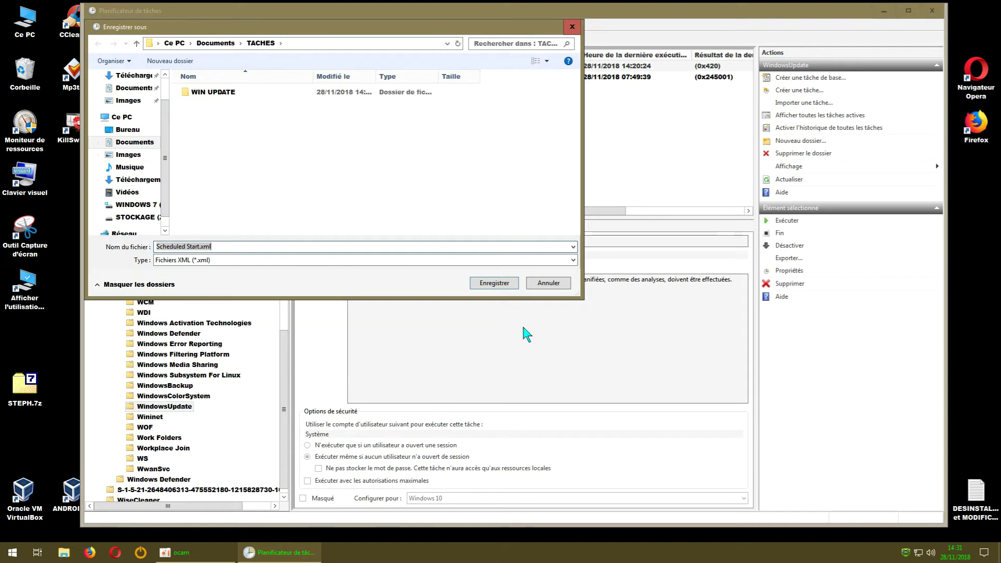
{"action": "left_click_drag", "start_coordinate": [582, 298], "coordinate": [685, 443]}
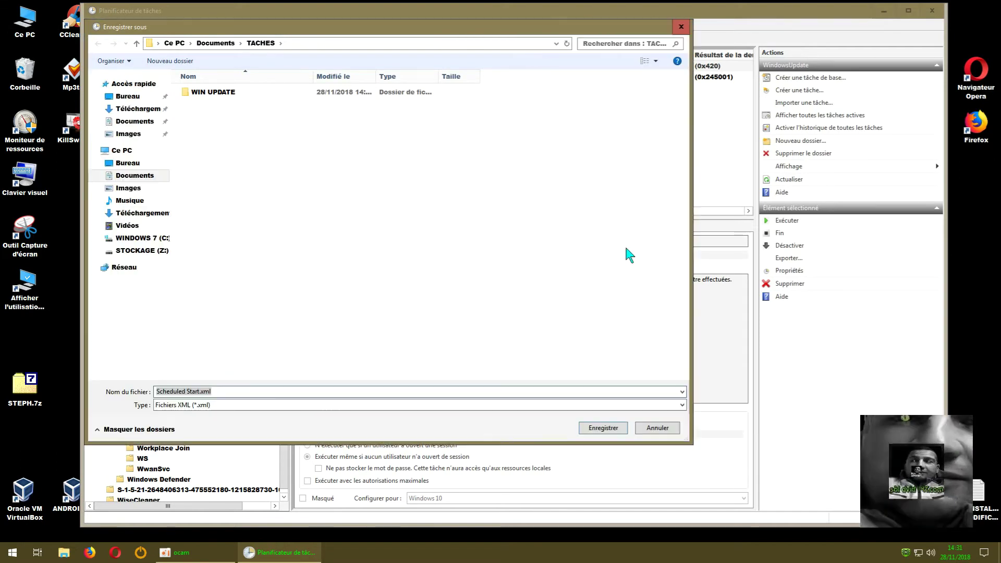
{"action": "left_click", "coordinate": [144, 182]}
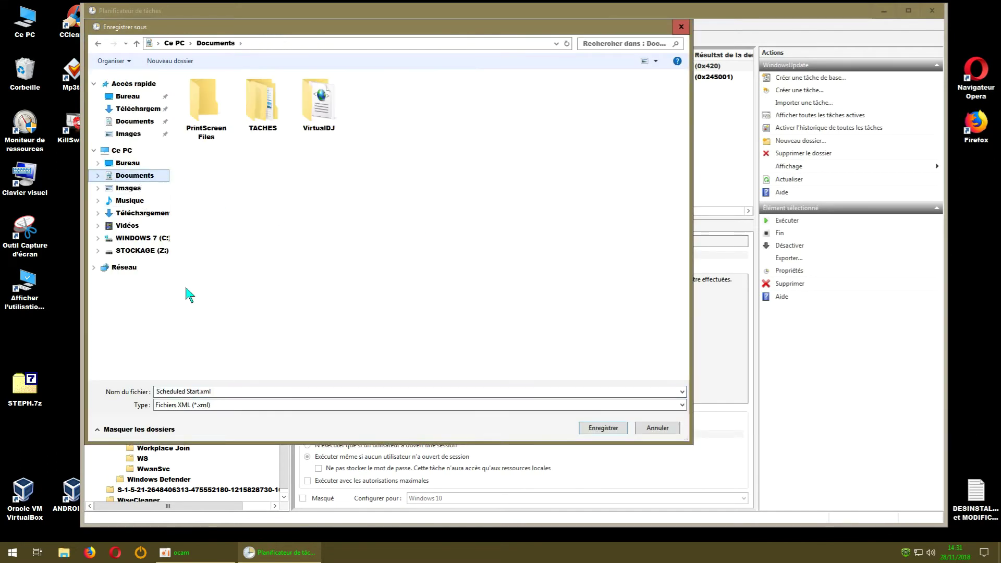
{"action": "double_click", "coordinate": [262, 104]}
{"action": "double_click", "coordinate": [225, 99]}
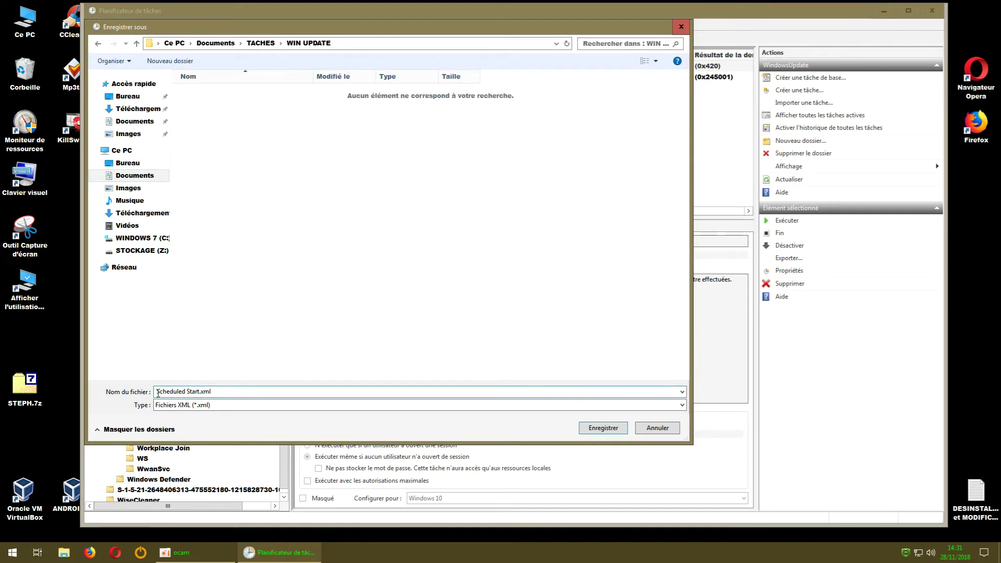
{"action": "double_click", "coordinate": [200, 392]}
{"action": "left_click_drag", "start_coordinate": [442, 31], "coordinate": [541, 253]}
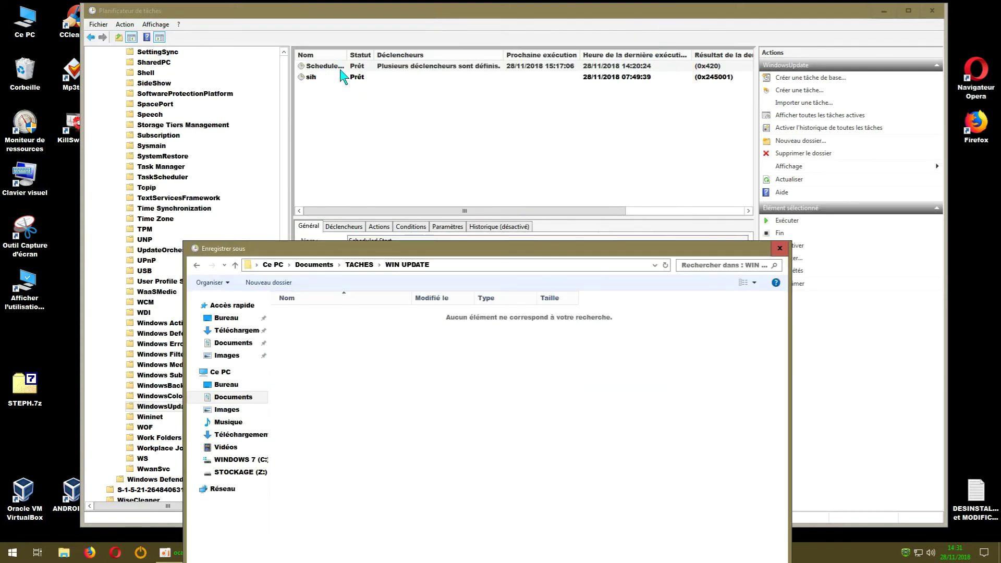
{"action": "left_click_drag", "start_coordinate": [390, 250], "coordinate": [394, 102]}
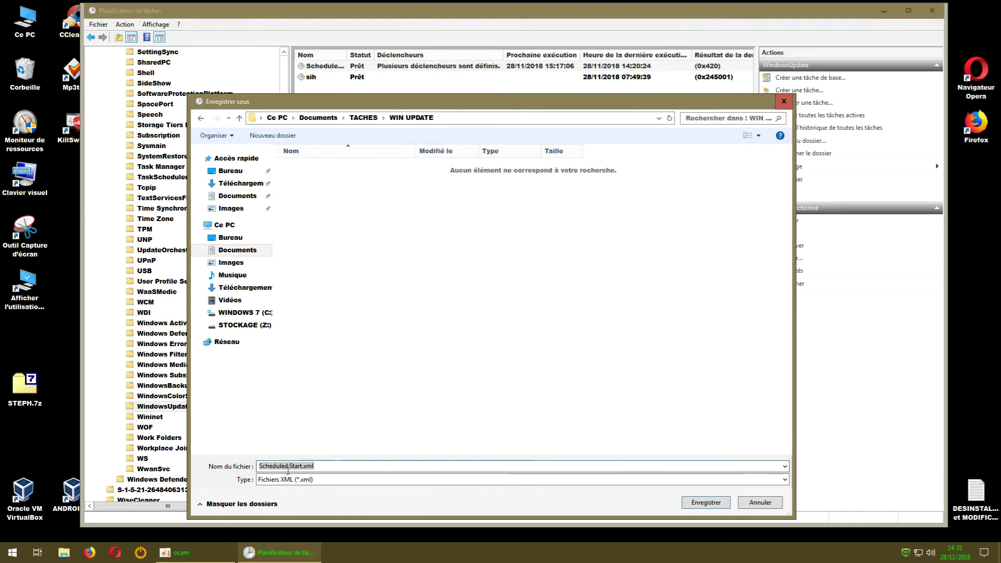
{"action": "left_click", "coordinate": [698, 505]}
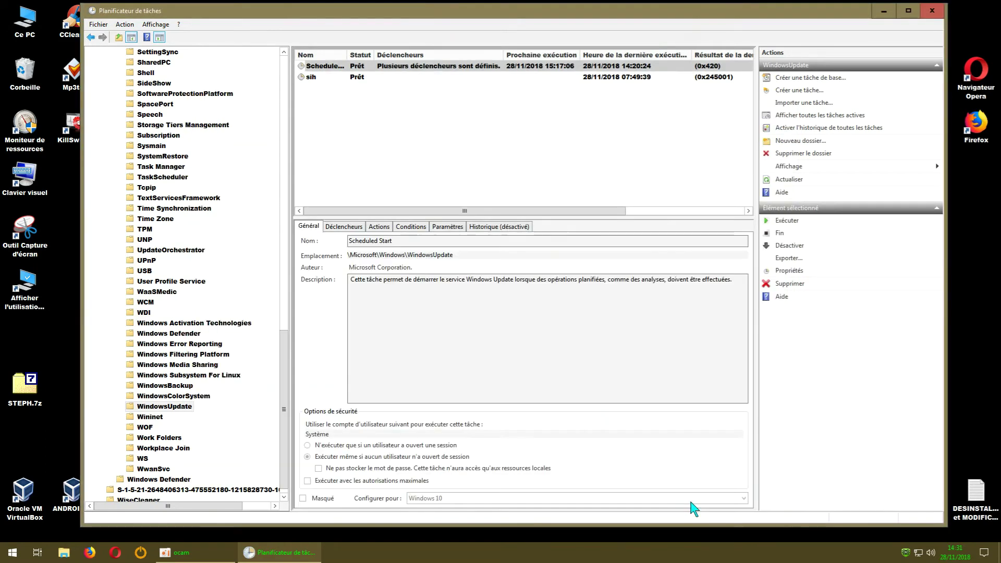
Export the sih task as sih.xml into the same WIN UPDATE folder.
{"action": "left_click", "coordinate": [312, 78]}
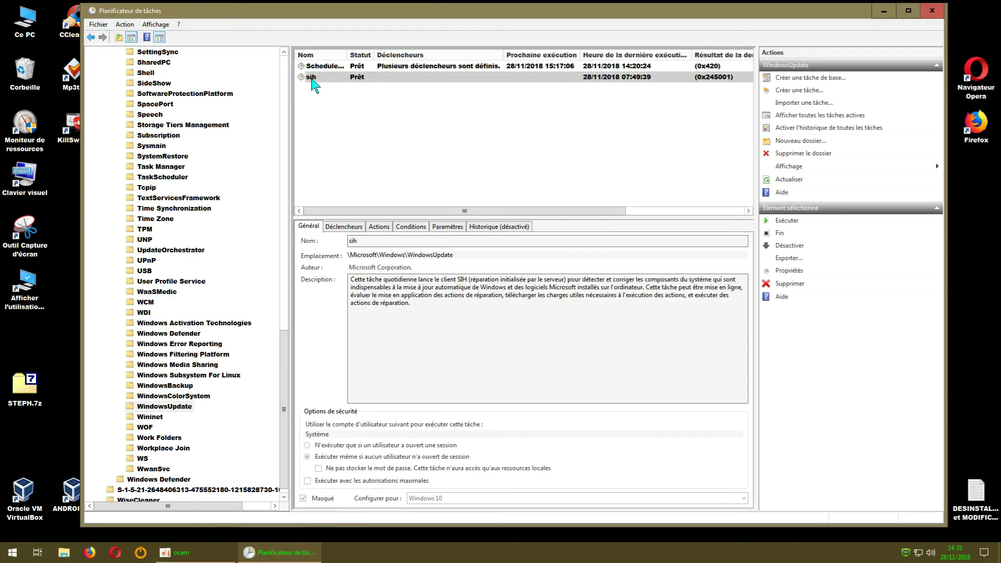
{"action": "right_click", "coordinate": [312, 80]}
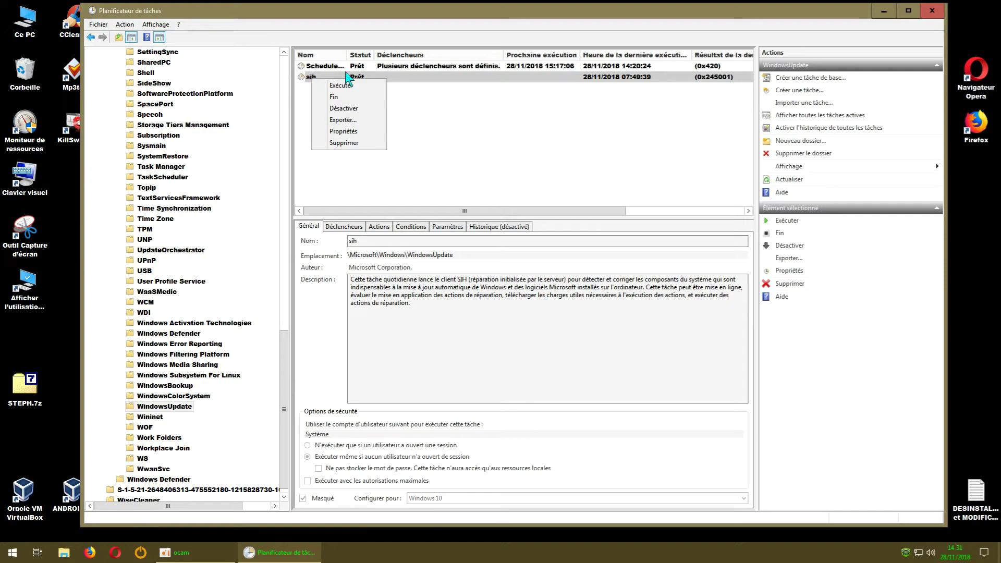
{"action": "left_click", "coordinate": [343, 119]}
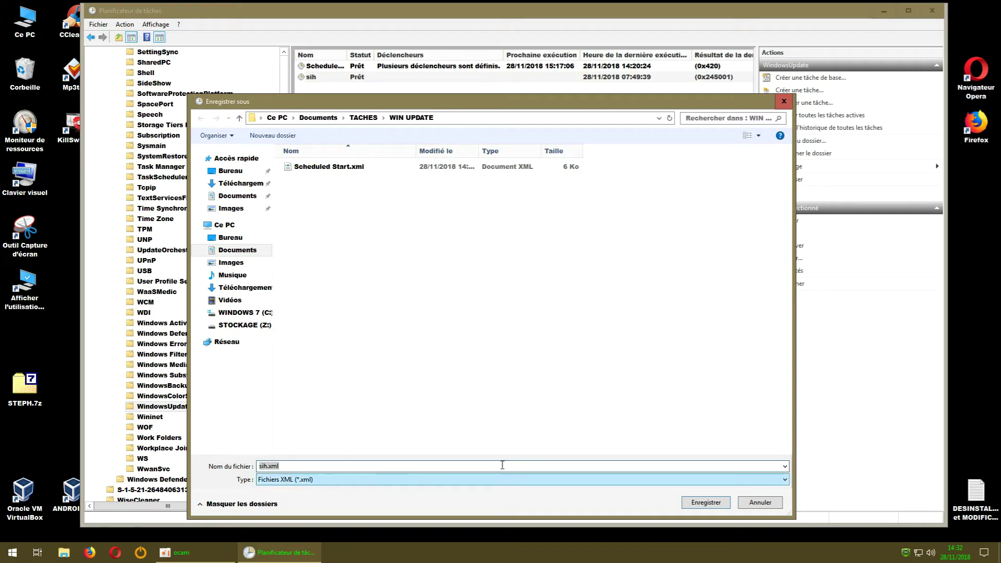
{"action": "left_click", "coordinate": [703, 502]}
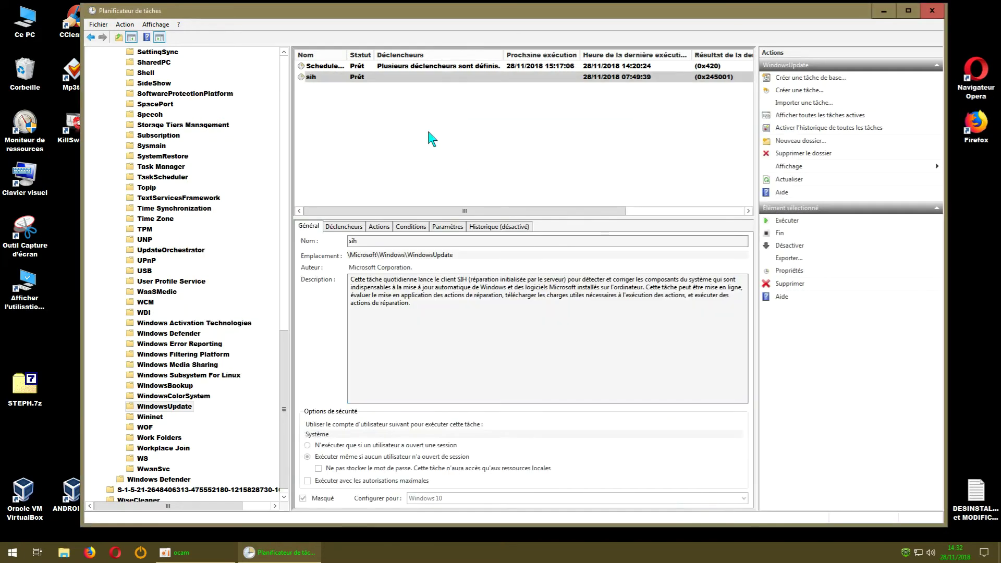
{"action": "left_click", "coordinate": [884, 12]}
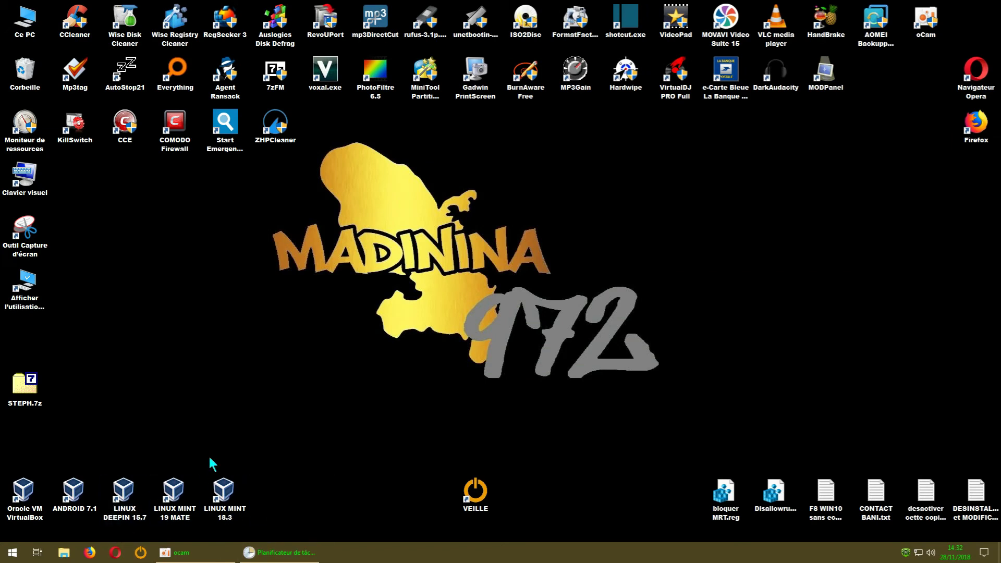
{"action": "left_click", "coordinate": [291, 552]}
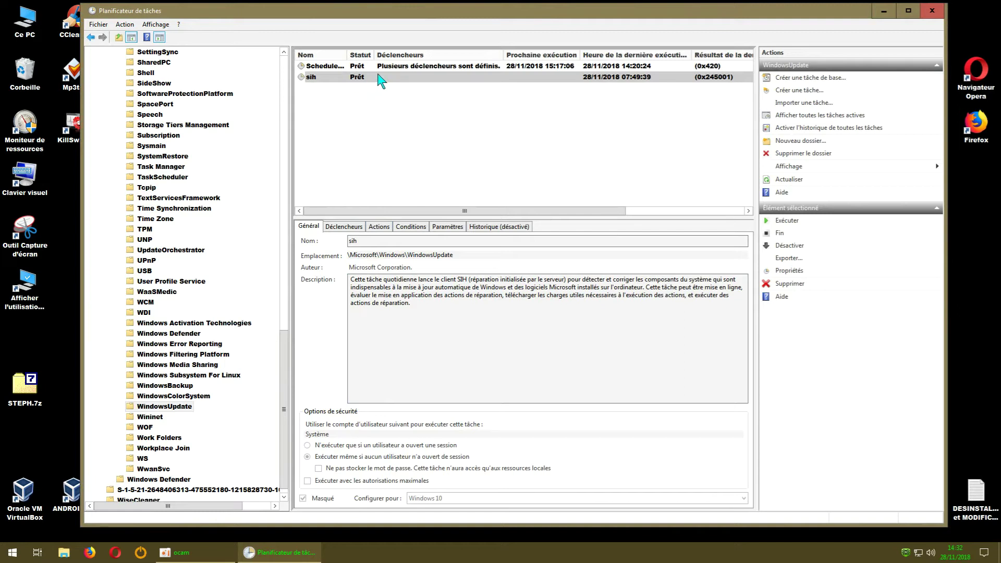
Review the Scheduled Start task's properties, including its actions, conditions, settings, history, triggers and general options, then close them without changes.
{"action": "right_click", "coordinate": [354, 68]}
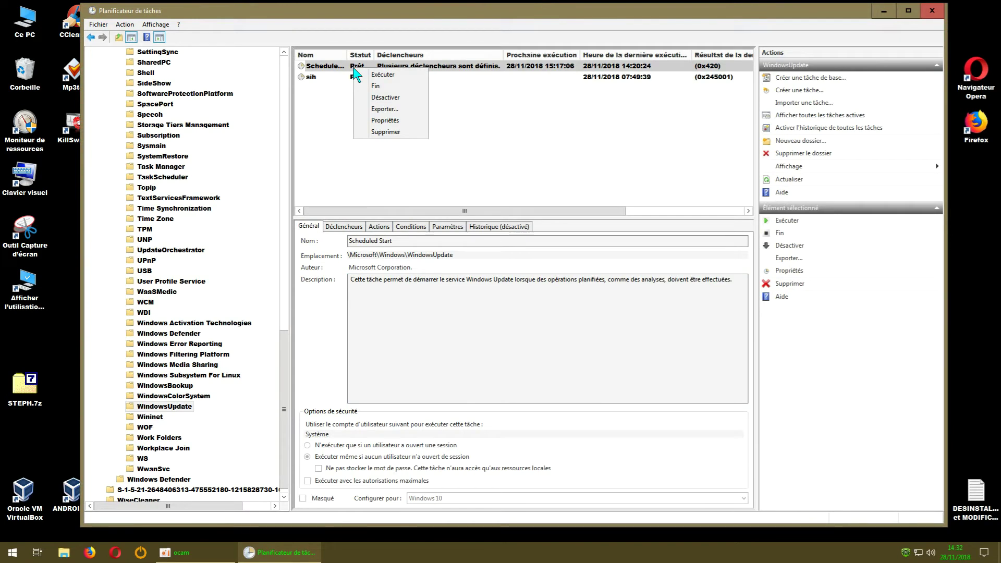
{"action": "left_click", "coordinate": [397, 121]}
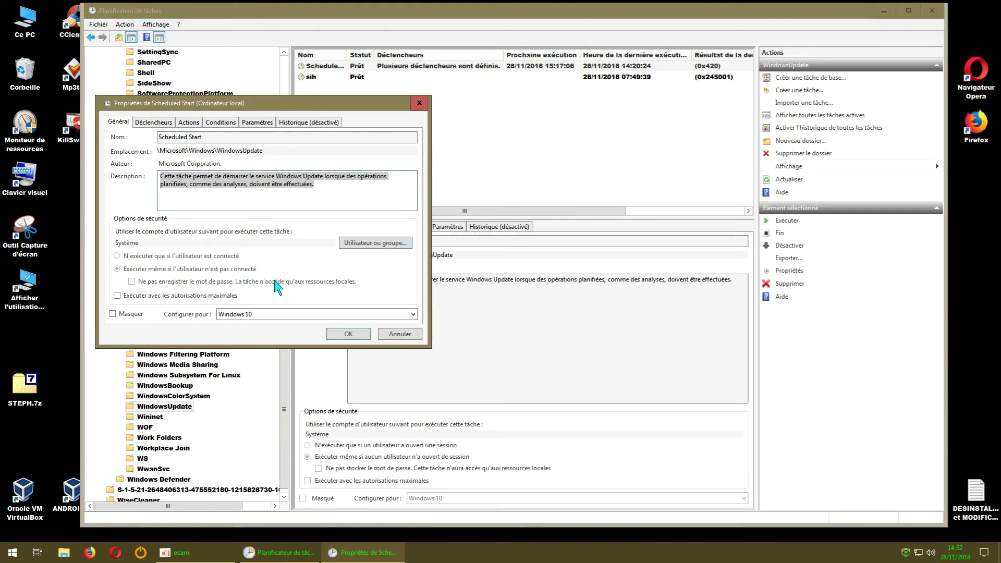
{"action": "left_click_drag", "start_coordinate": [321, 105], "coordinate": [458, 102]}
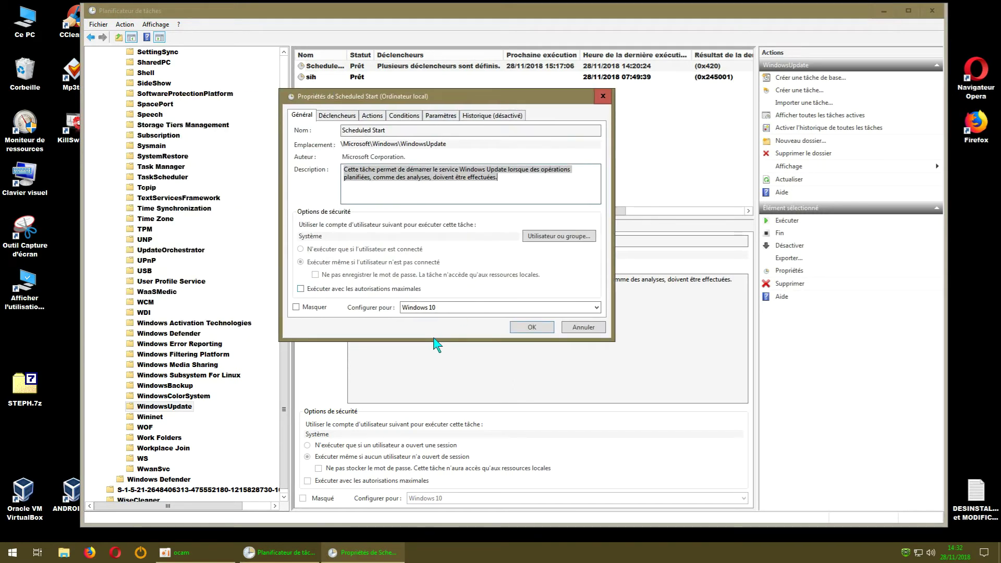
{"action": "left_click_drag", "start_coordinate": [493, 101], "coordinate": [533, 113]}
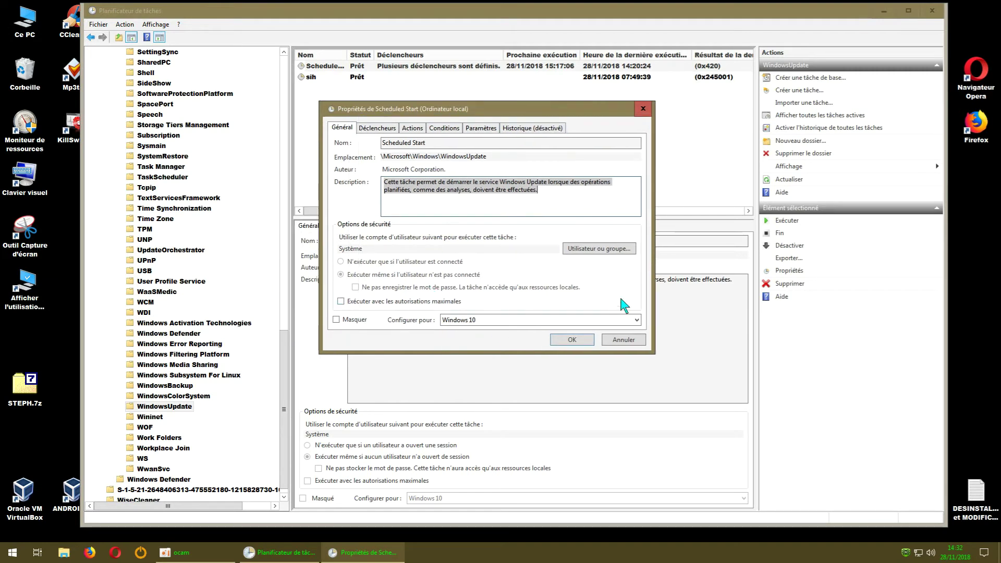
{"action": "left_click", "coordinate": [412, 130]}
{"action": "left_click", "coordinate": [444, 129]}
{"action": "left_click", "coordinate": [482, 129]}
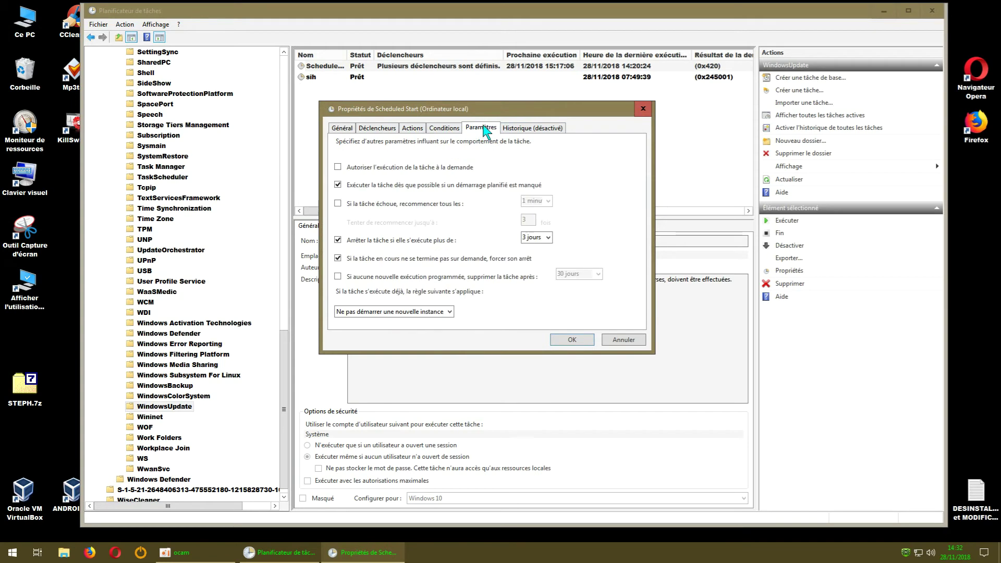
{"action": "left_click", "coordinate": [537, 130]}
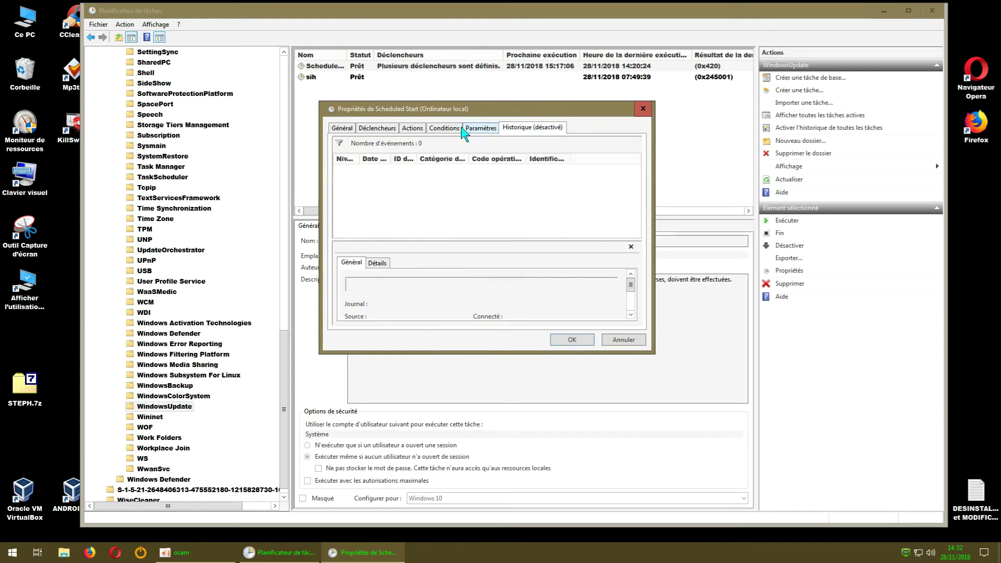
{"action": "left_click", "coordinate": [412, 130]}
{"action": "left_click", "coordinate": [377, 128]}
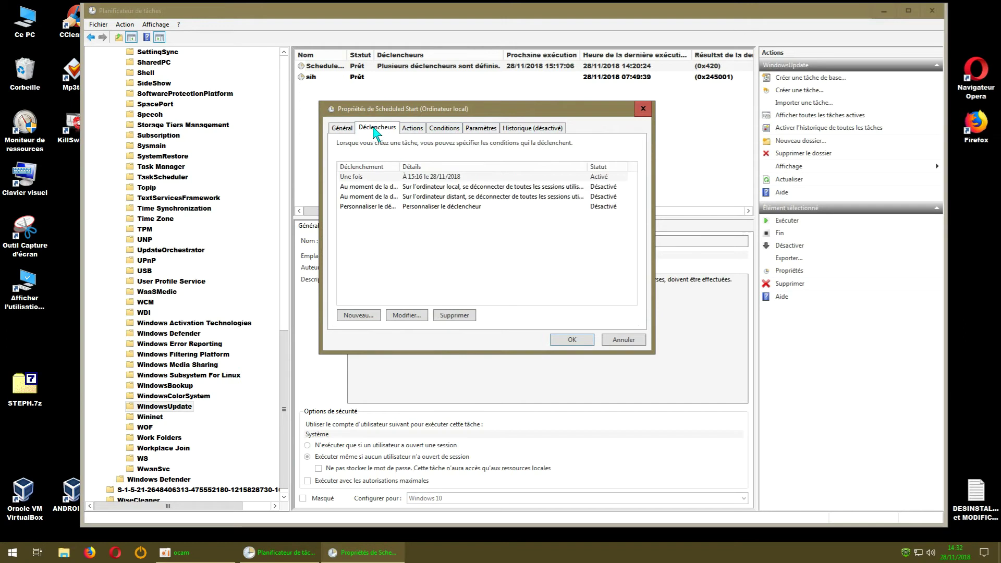
{"action": "left_click", "coordinate": [345, 128]}
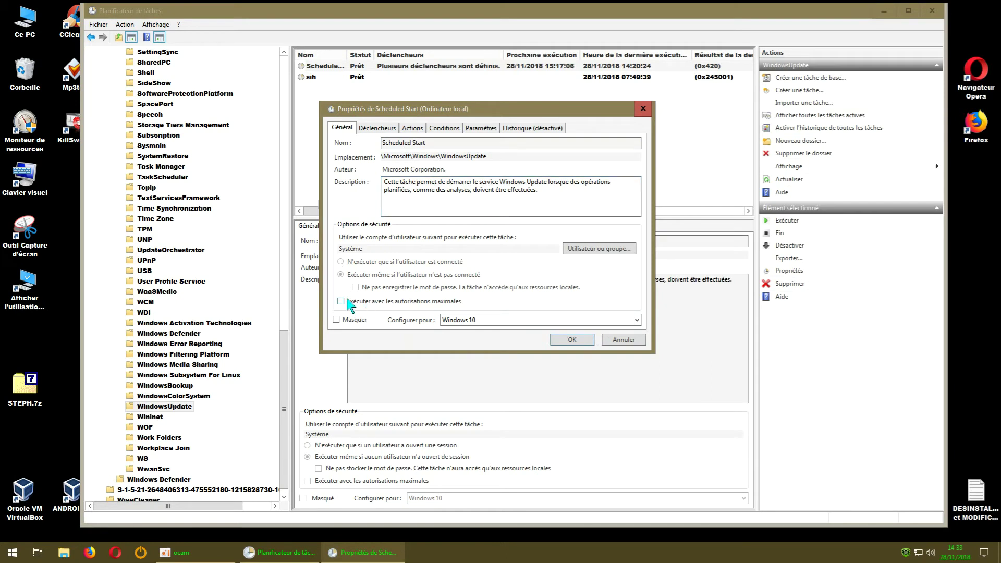
{"action": "left_click", "coordinate": [643, 109]}
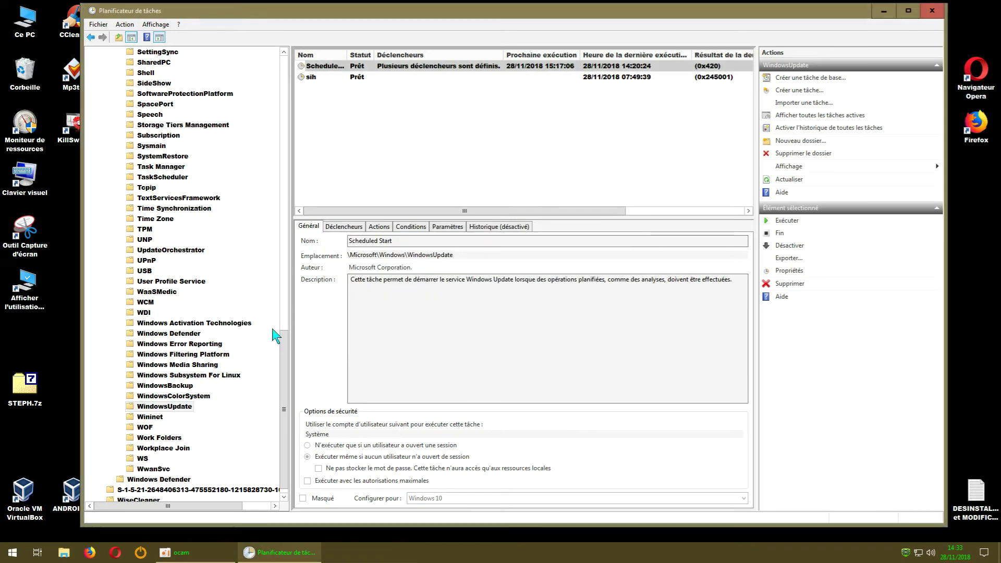
Refresh the WindowsUpdate folder in the task library.
{"action": "scroll", "coordinate": [276, 336], "scroll_direction": "up", "scroll_amount": 20}
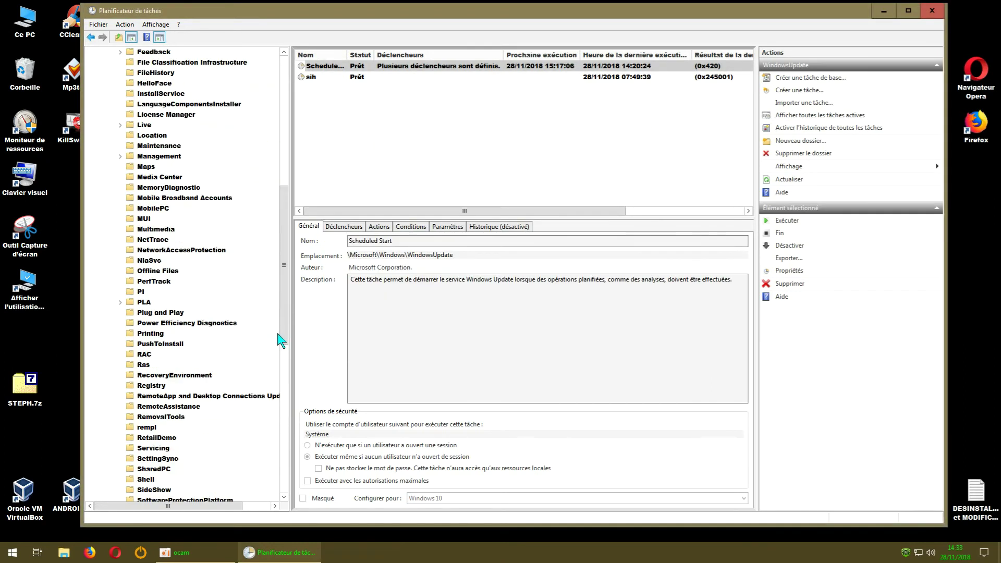
{"action": "scroll", "coordinate": [278, 334], "scroll_direction": "down", "scroll_amount": 19}
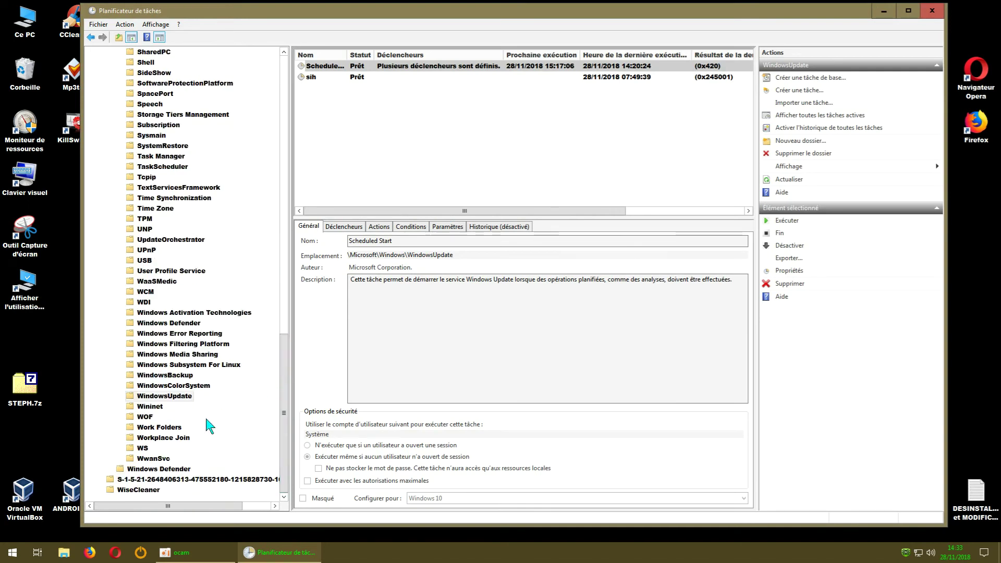
{"action": "right_click", "coordinate": [168, 395]}
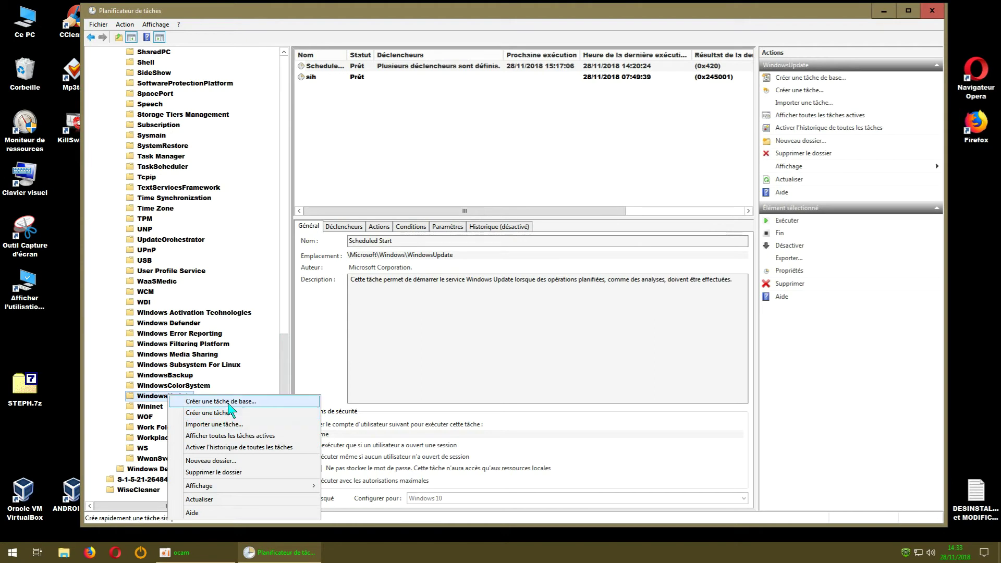
{"action": "mouse_move", "coordinate": [232, 489]}
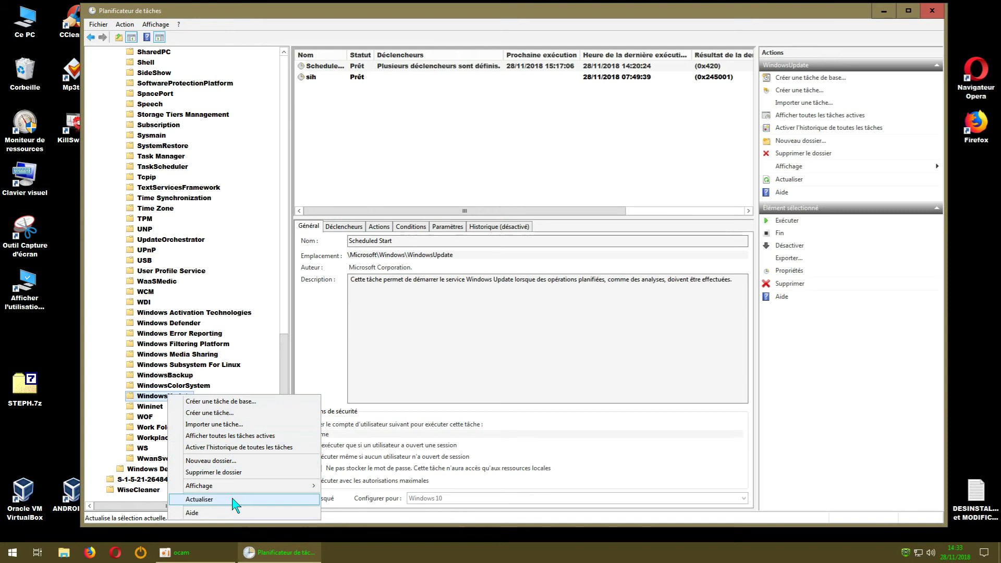
{"action": "left_click", "coordinate": [232, 499]}
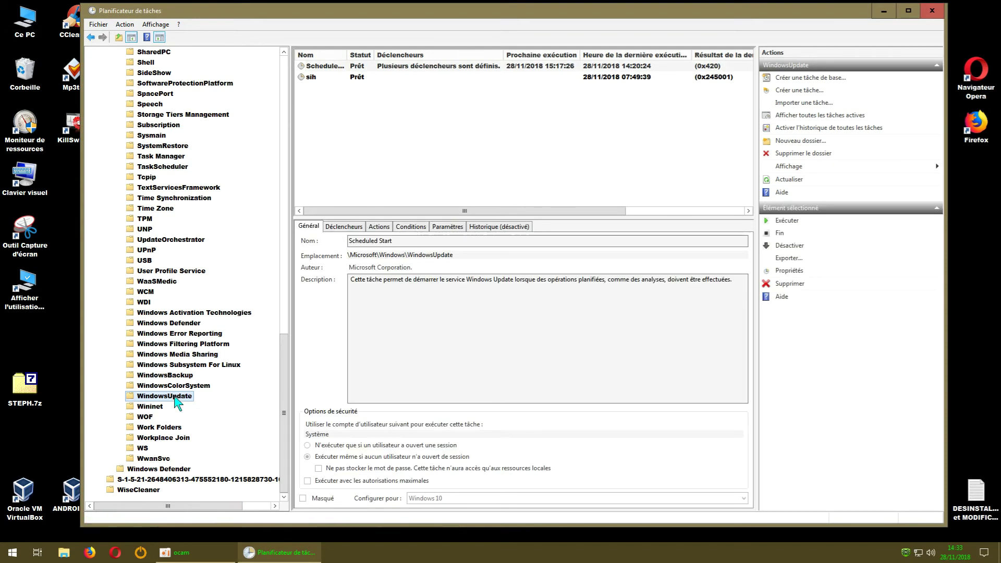
Select the Windows folder under Microsoft and check its available actions, including the option to import a task.
{"action": "left_click_drag", "start_coordinate": [283, 392], "coordinate": [290, 100]}
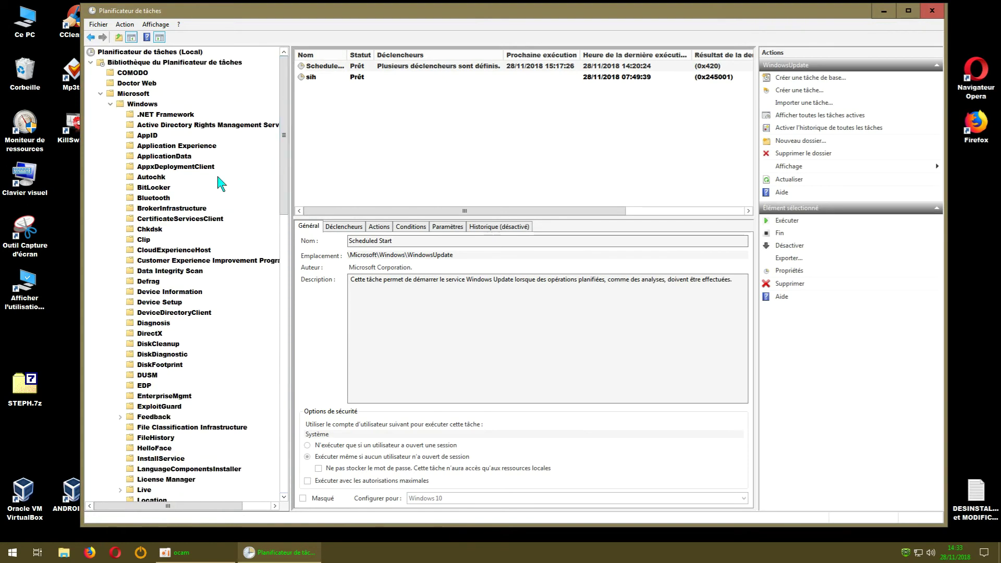
{"action": "right_click", "coordinate": [137, 105]}
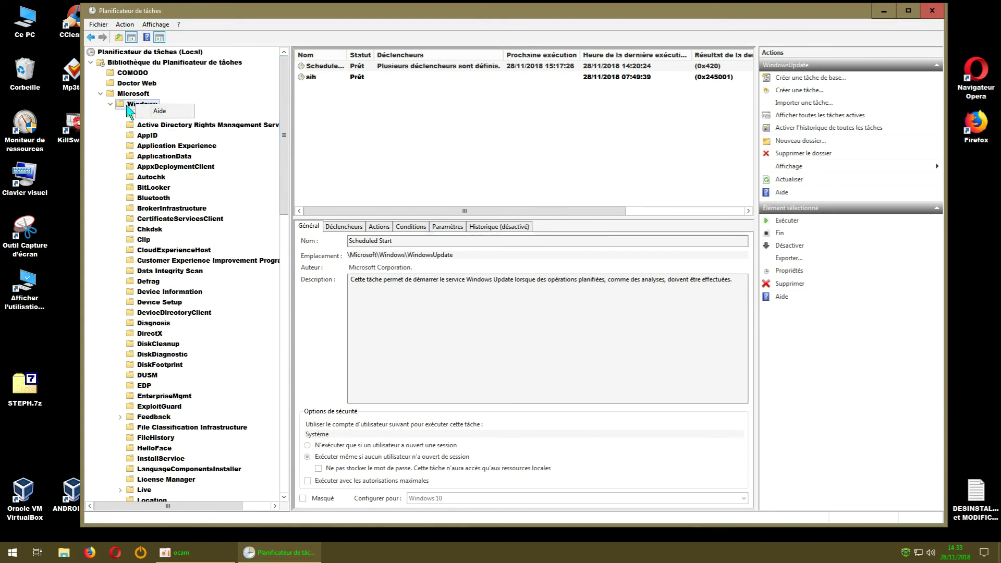
{"action": "left_click", "coordinate": [131, 107]}
{"action": "left_click", "coordinate": [125, 25]}
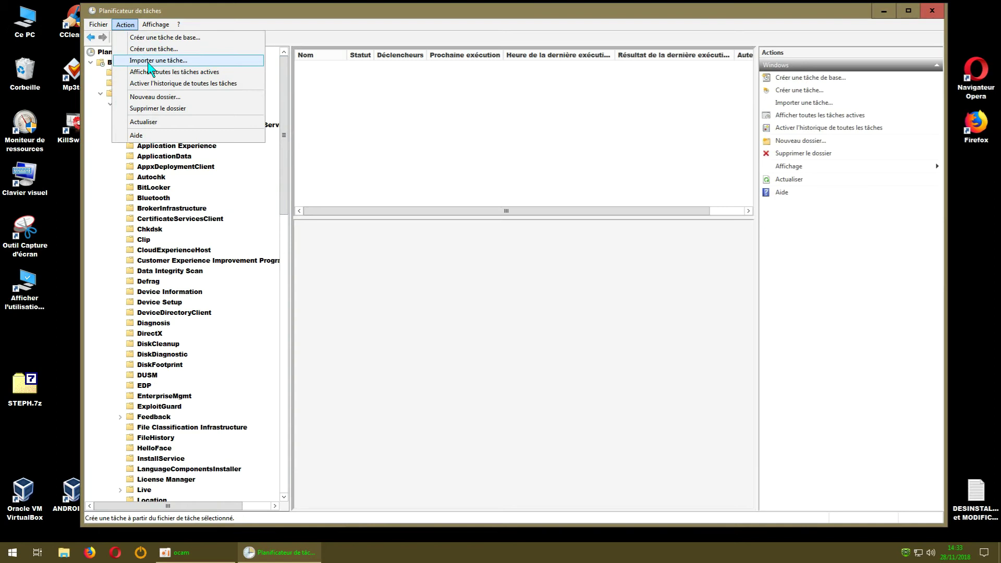
{"action": "left_click_drag", "start_coordinate": [283, 165], "coordinate": [286, 178]}
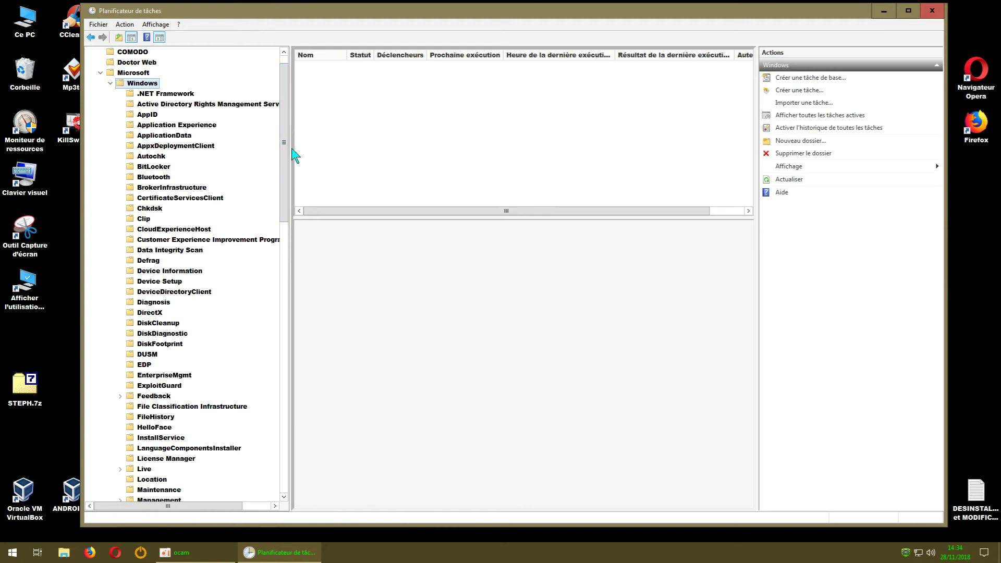
Reopen the WindowsUpdate folder in the task library and check which actions are available for the Scheduled Start task.
{"action": "left_click_drag", "start_coordinate": [286, 161], "coordinate": [286, 146]}
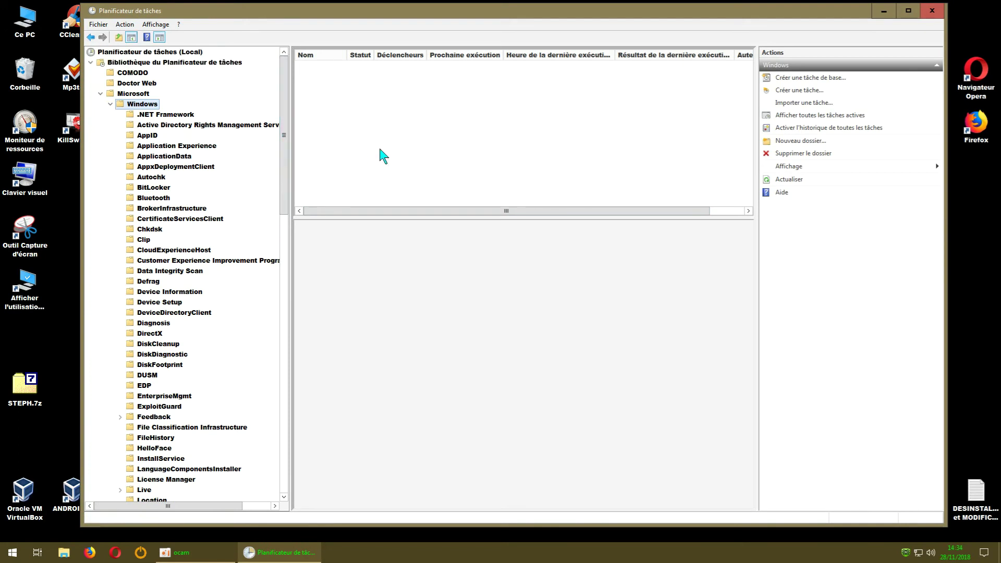
{"action": "left_click_drag", "start_coordinate": [290, 210], "coordinate": [282, 458]}
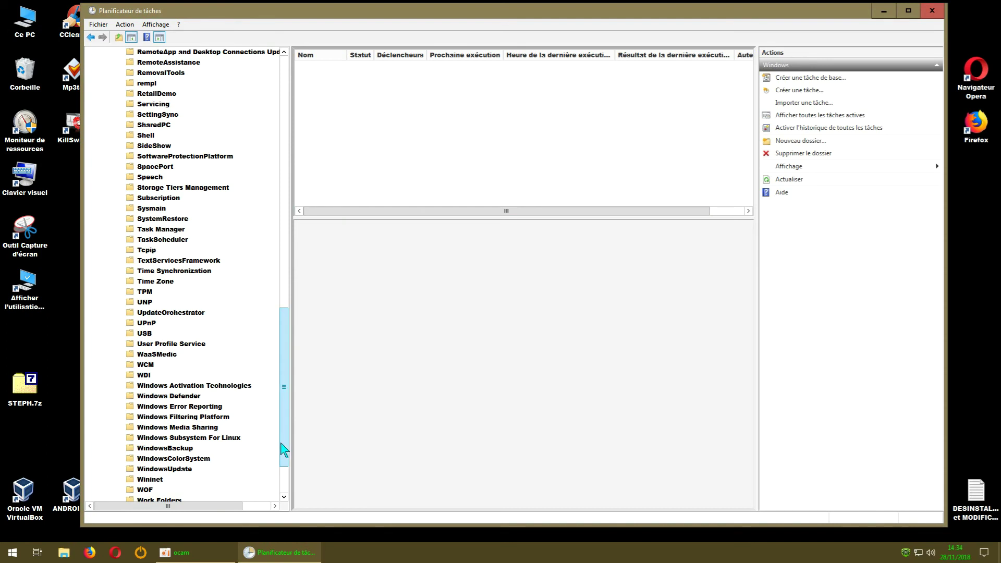
{"action": "left_click", "coordinate": [183, 469]}
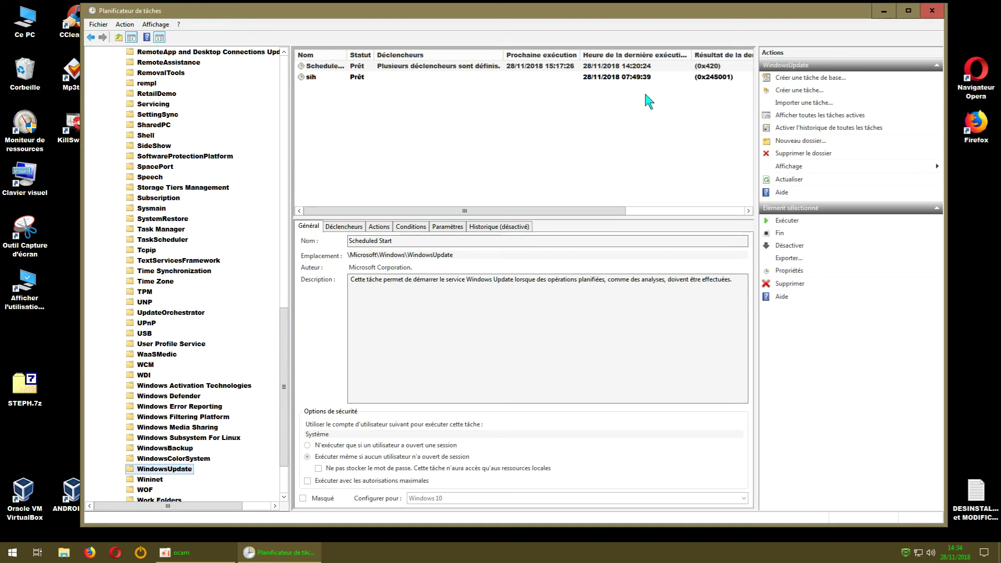
{"action": "right_click", "coordinate": [336, 73]}
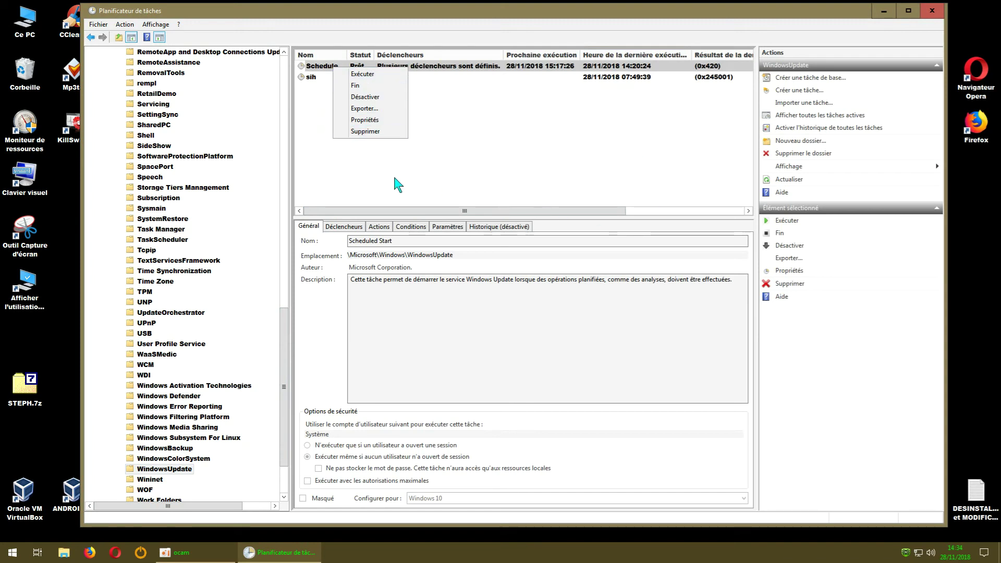
{"action": "left_click", "coordinate": [420, 159]}
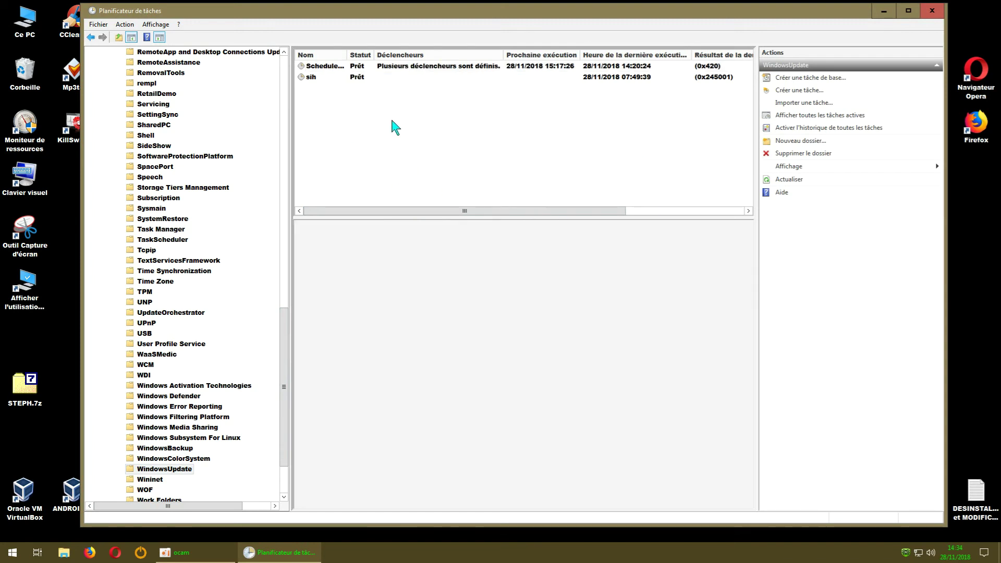
Review the general details of the Scheduled Start and sih tasks in turn, then close the Task Scheduler.
{"action": "left_click", "coordinate": [334, 70]}
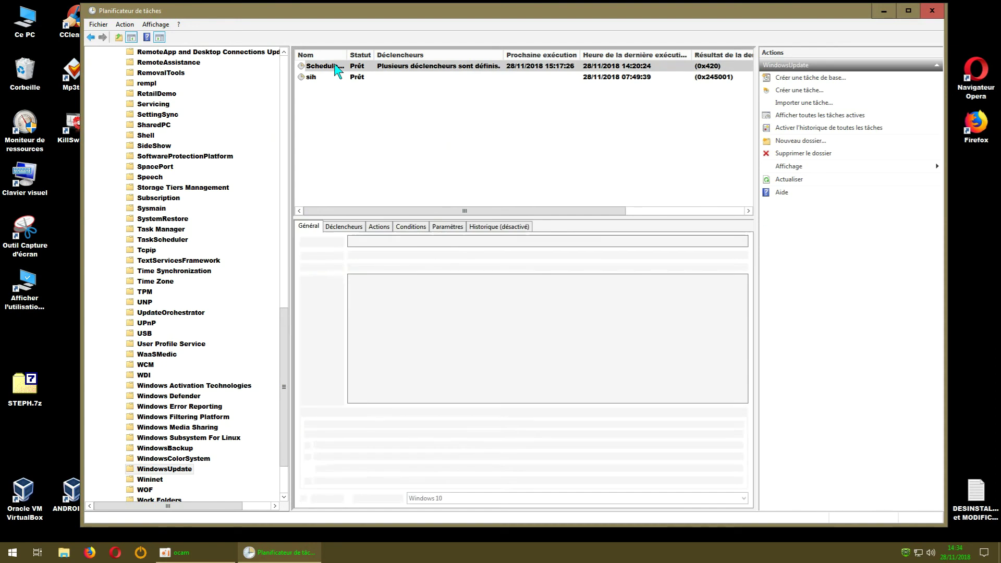
{"action": "left_click", "coordinate": [315, 78]}
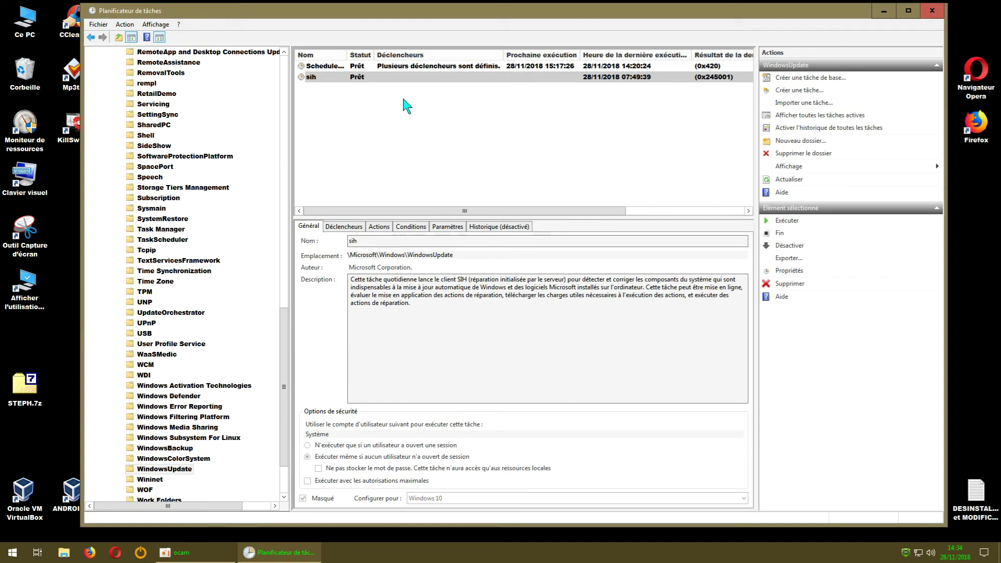
{"action": "key", "text": "Up"}
{"action": "key", "text": "Down"}
{"action": "left_click", "coordinate": [321, 68]}
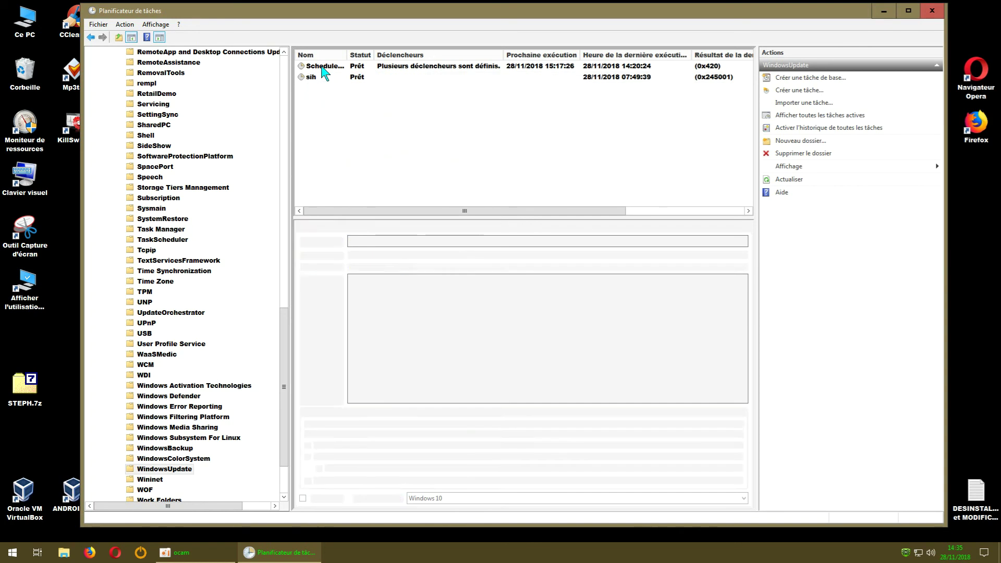
{"action": "left_click", "coordinate": [318, 77]}
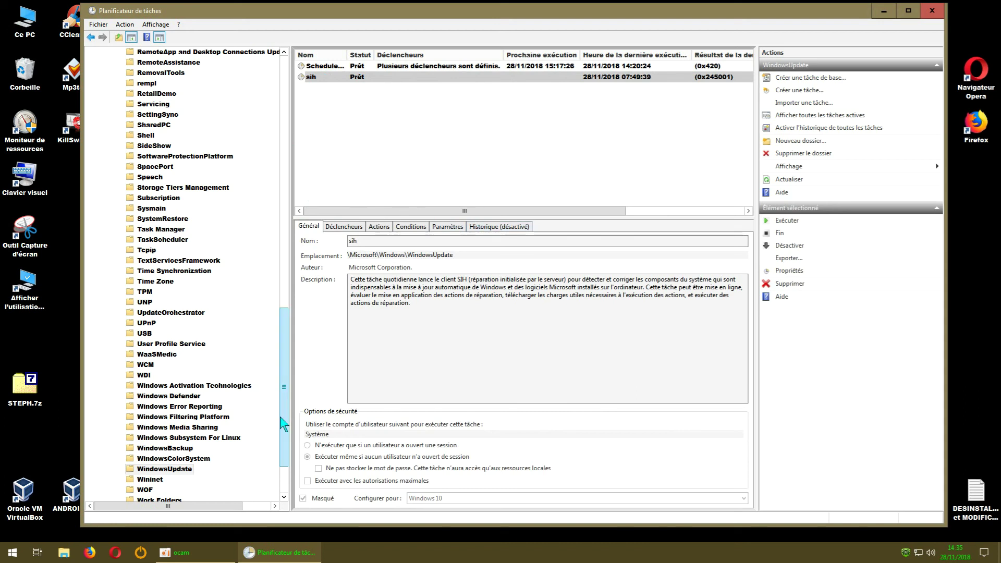
{"action": "scroll", "coordinate": [284, 422], "scroll_direction": "down", "scroll_amount": 2}
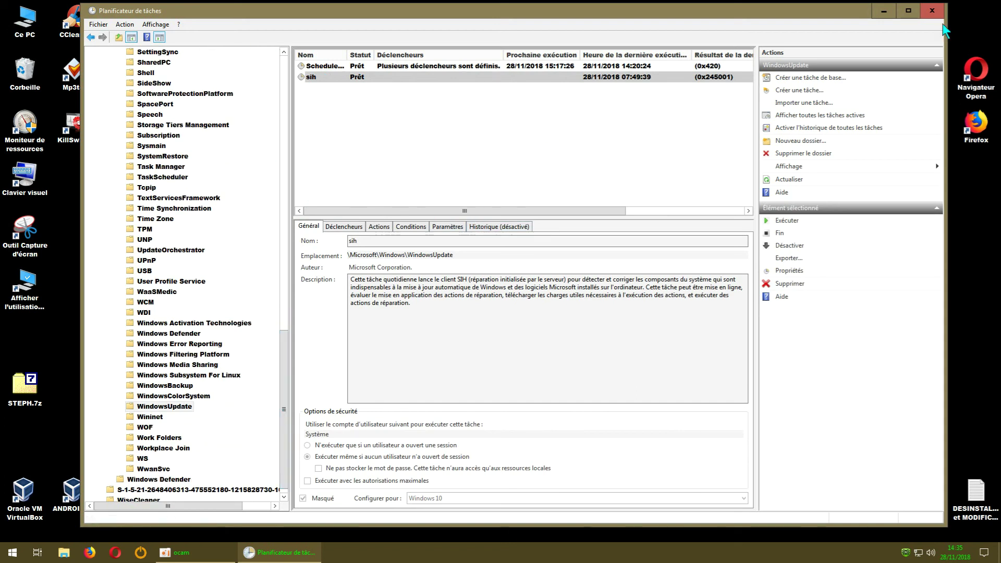
{"action": "left_click", "coordinate": [932, 11]}
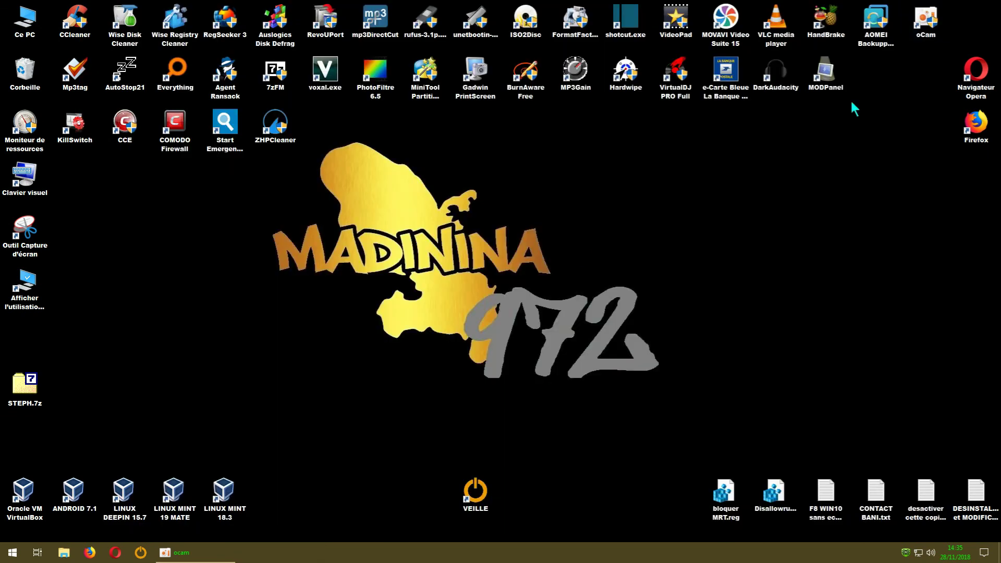